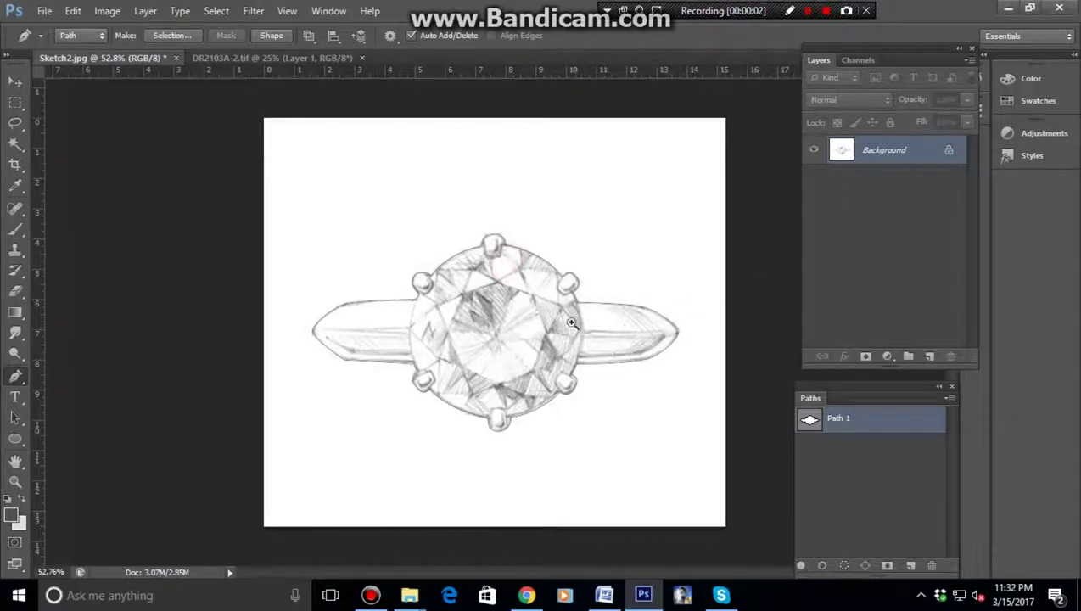
# - Load Path 1 as a feathered selection and copy the ring onto a new layer
pyautogui.scroll(-5, 572, 345)
pyautogui.scroll(5, 588, 347)
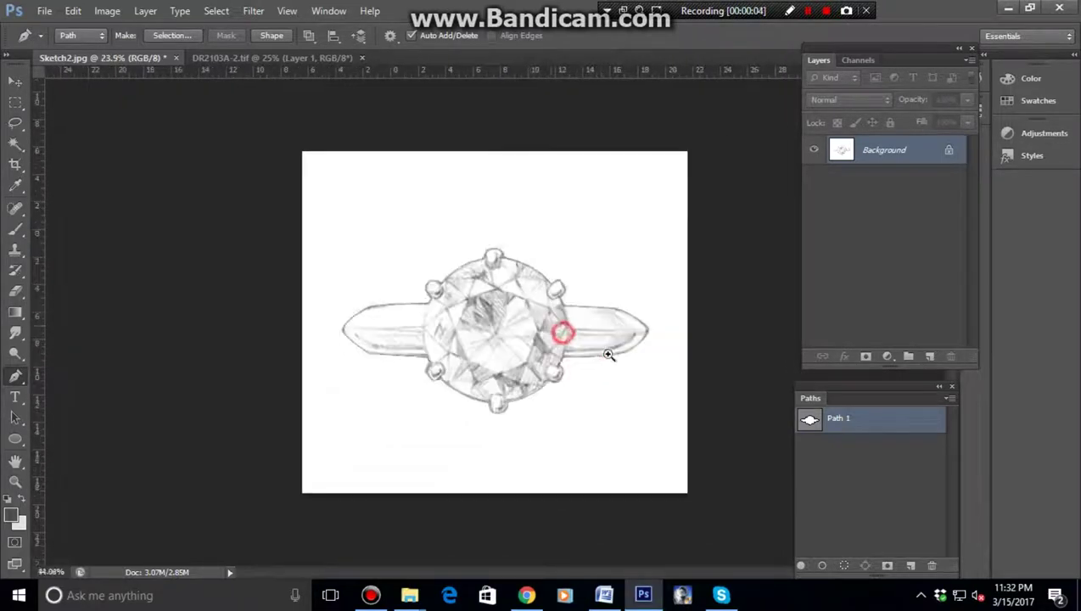
pyautogui.scroll(1, 609, 355)
pyautogui.keyDown('ctrl'); pyautogui.click(807, 419); pyautogui.keyUp('ctrl')
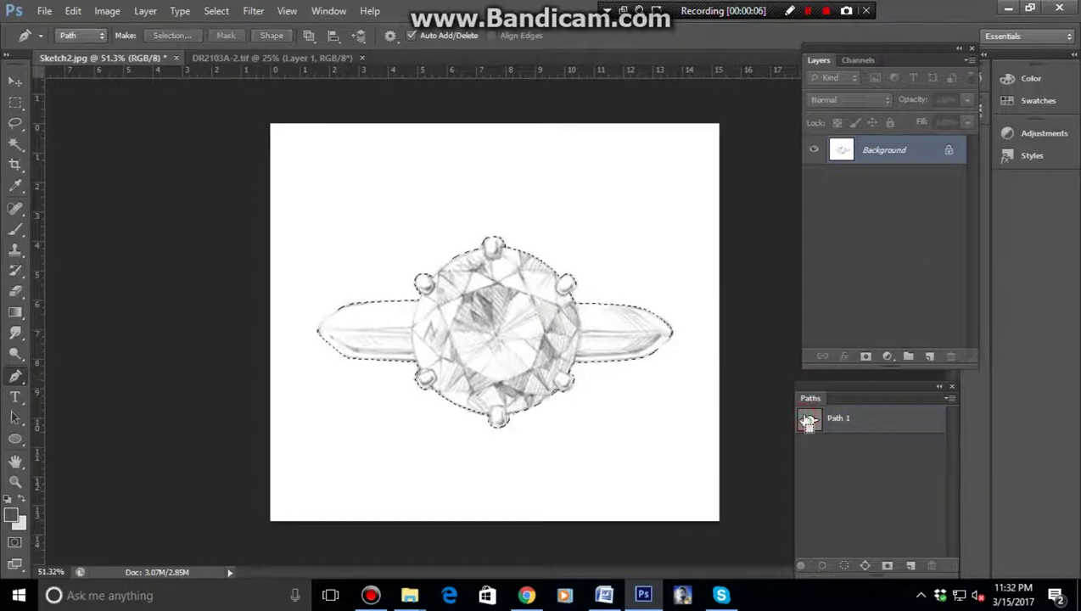
pyautogui.hotkey('shift', 'F6')
pyautogui.press('Return')
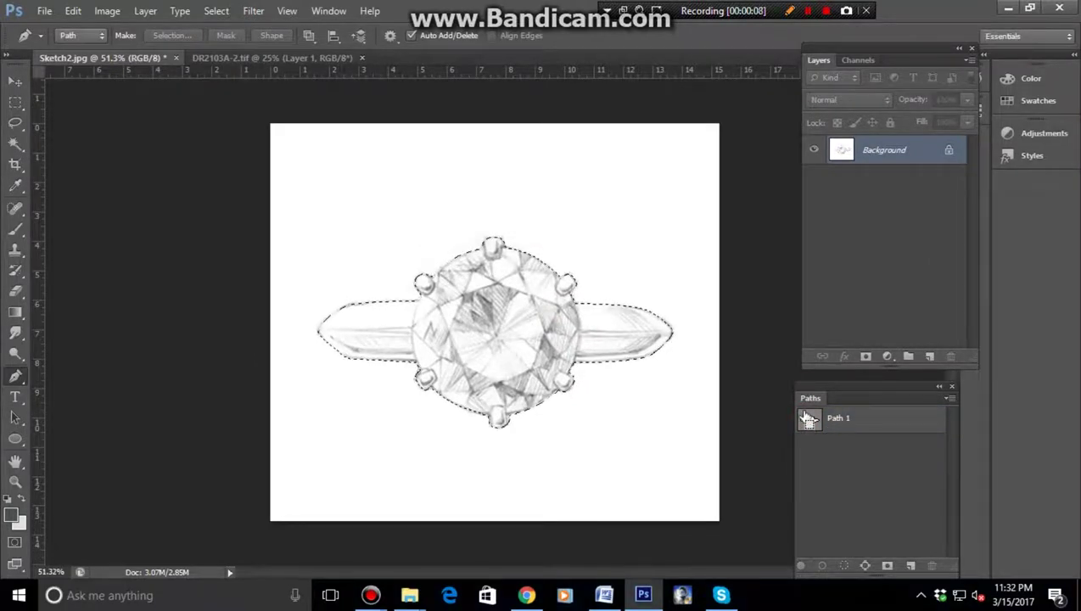
pyautogui.hotkey('ctrl', 'j')
pyautogui.hotkey('ctrl', 'j')
pyautogui.hotkey('ctrl', 'j')
# - Select Layer 1, make Layer 1 copy 2 active, and zoom into the ring's right side
pyautogui.keyDown('ctrl'); pyautogui.click(887, 209); pyautogui.keyUp('ctrl')
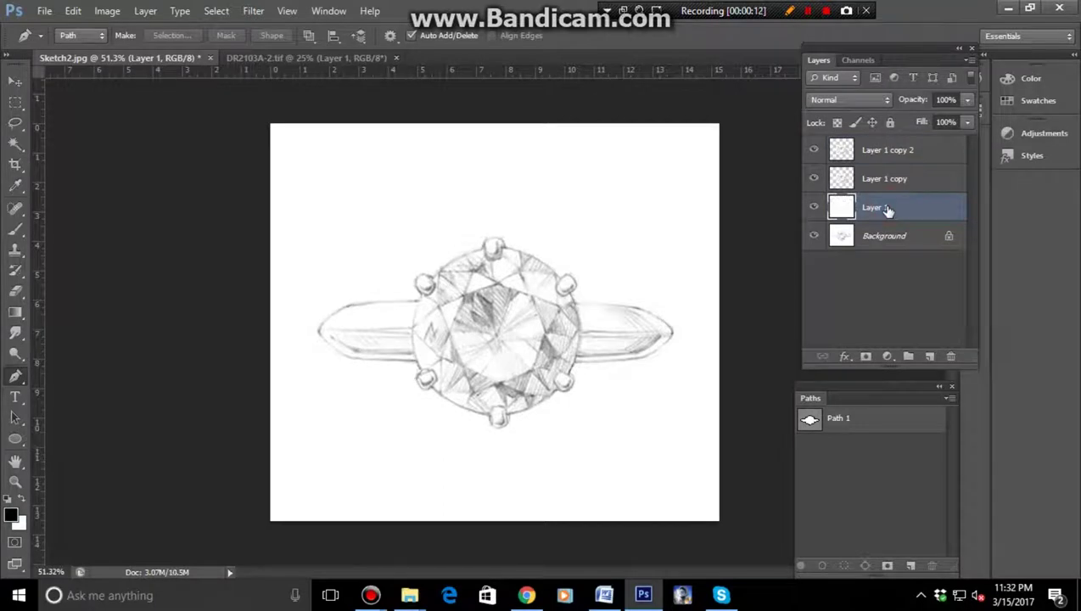
pyautogui.click(882, 149)
pyautogui.moveTo(634, 337); pyautogui.dragTo(615, 376)
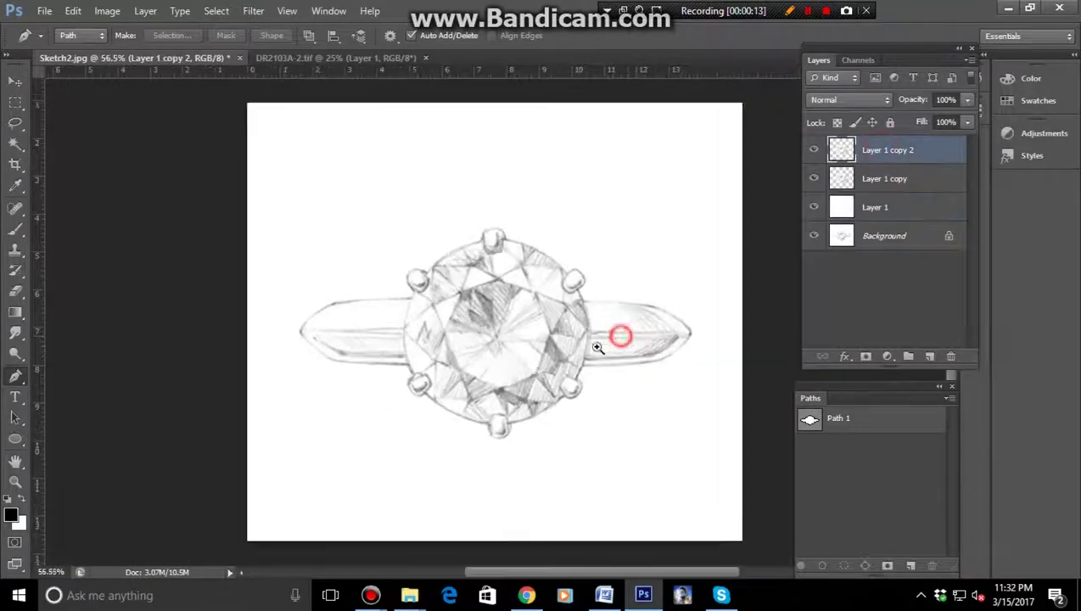
# - Copy the round diamond's Layer 8 in DR2103A-2.tif, then return to Sketch2.jpg
pyautogui.click(302, 57)
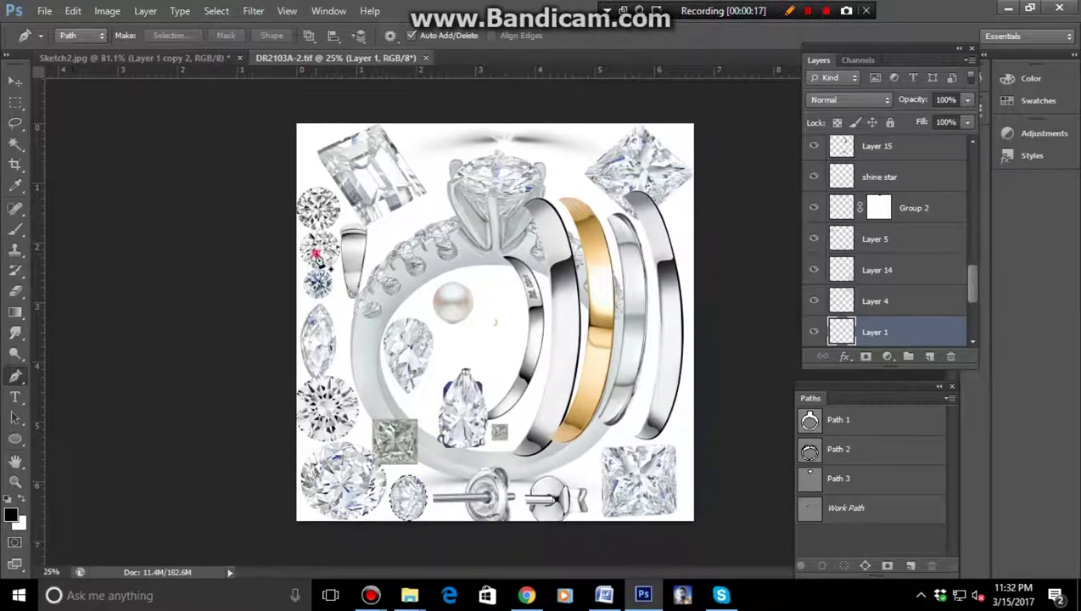
pyautogui.click(318, 256)
pyautogui.press('Return')
pyautogui.click(12, 83)
pyautogui.click(320, 261)
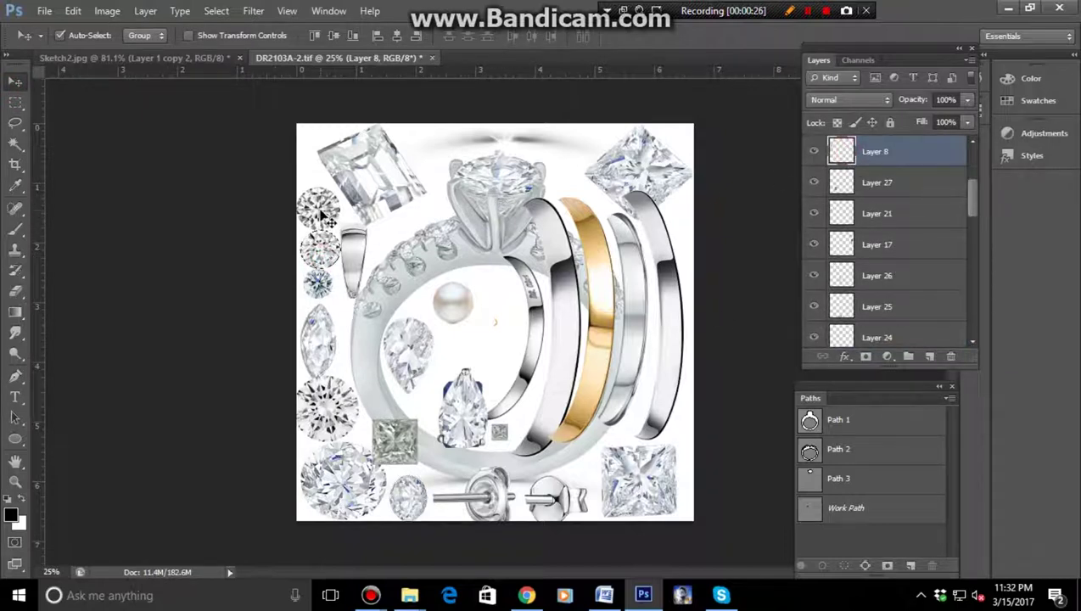
pyautogui.hotkey('ctrl', 'j')
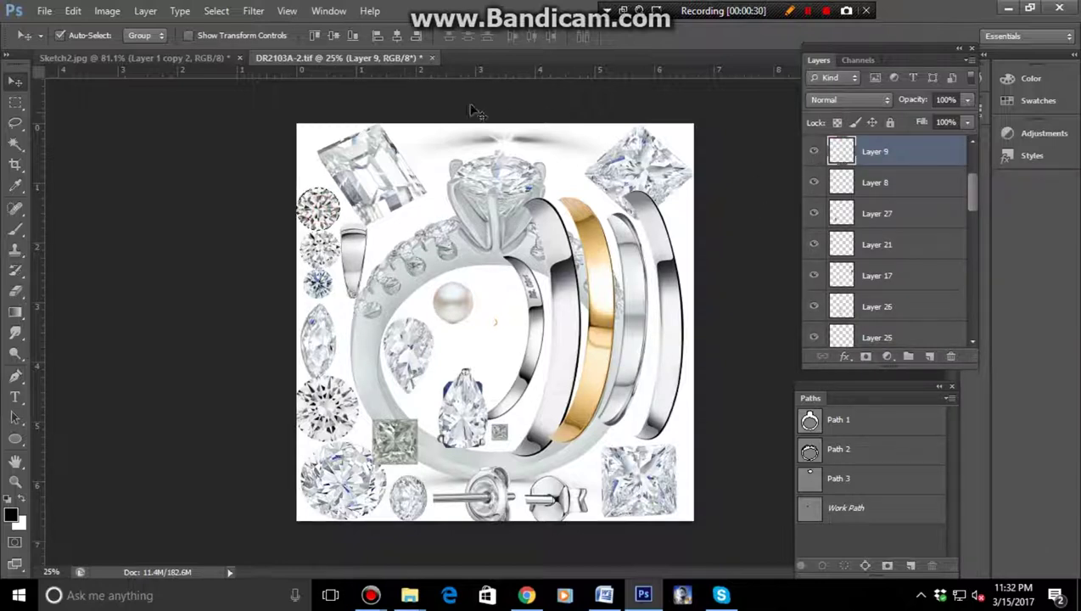
pyautogui.click(198, 58)
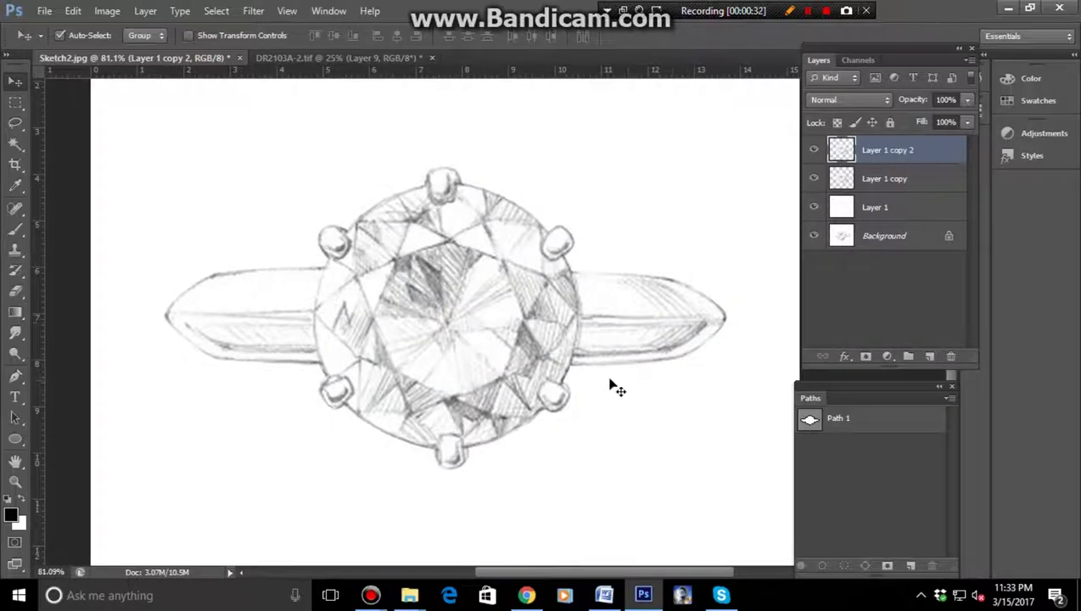
# - Paste the diamond as Layer 2 and scale it to about 191% over the centre stone
pyautogui.hotkey('ctrl', 'v')
pyautogui.hotkey('ctrl', 't')
pyautogui.moveTo(551, 360)
pyautogui.mouseDown()
pyautogui.moveTo(503, 359)
pyautogui.moveTo(594, 440)
pyautogui.mouseUp()
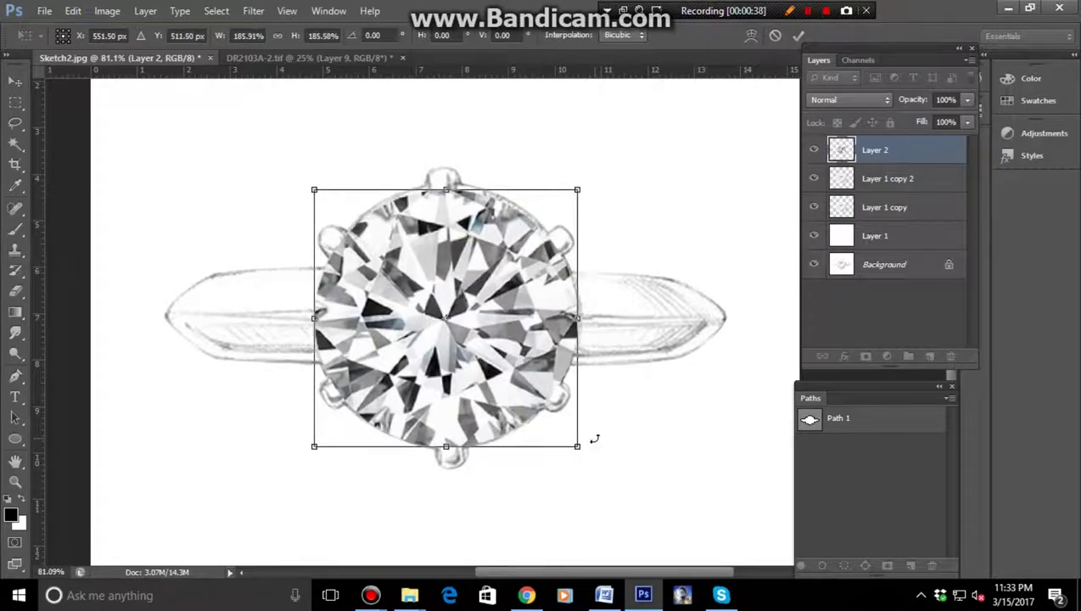
pyautogui.press('Right')
pyautogui.press('Right')
pyautogui.press('Up')
pyautogui.press('Up')
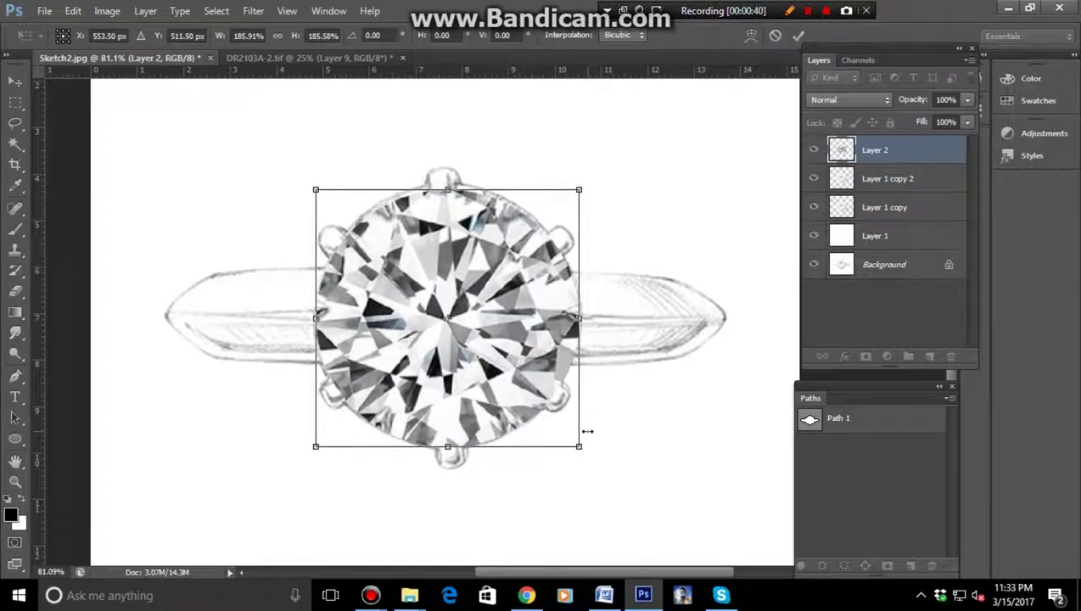
pyautogui.press('Left')
pyautogui.press('Left')
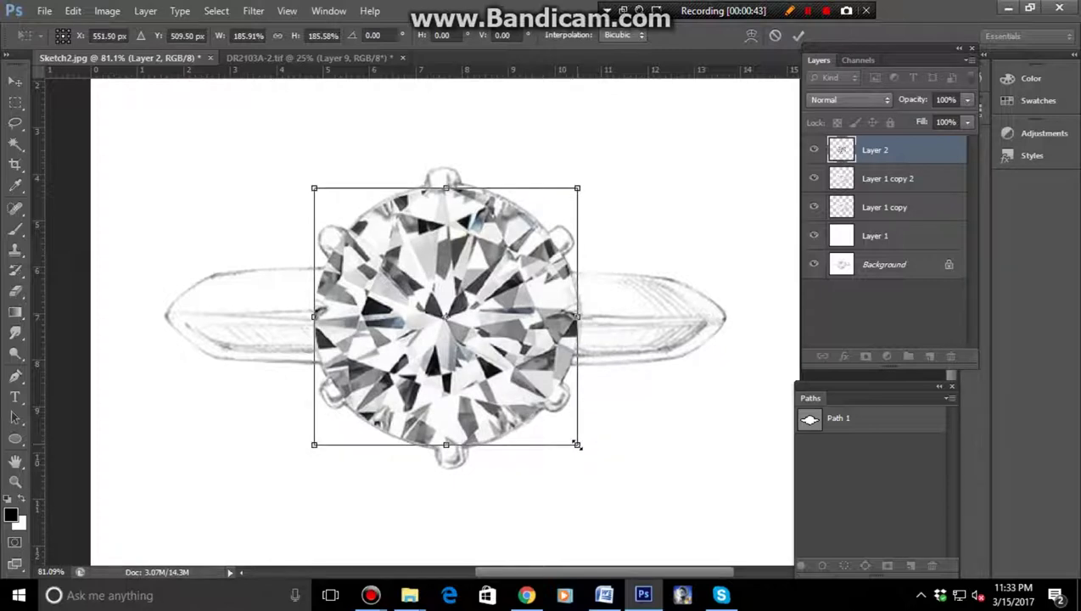
pyautogui.moveTo(577, 444); pyautogui.dragTo(582, 448)
pyautogui.press('Return')
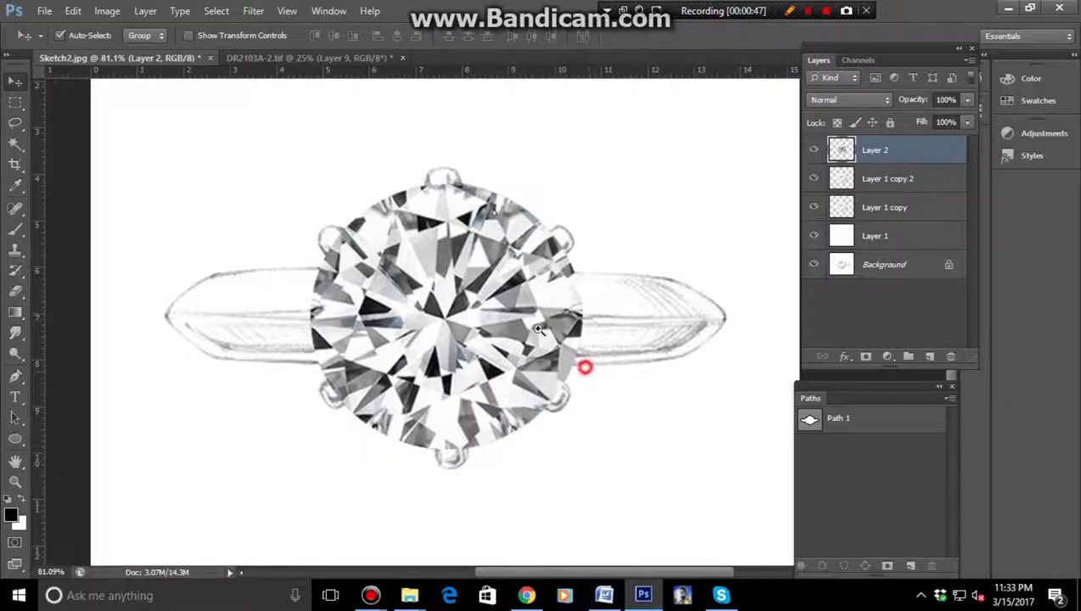
pyautogui.moveTo(537, 329)
pyautogui.mouseDown()
pyautogui.moveTo(652, 410)
pyautogui.moveTo(632, 367)
pyautogui.mouseUp()
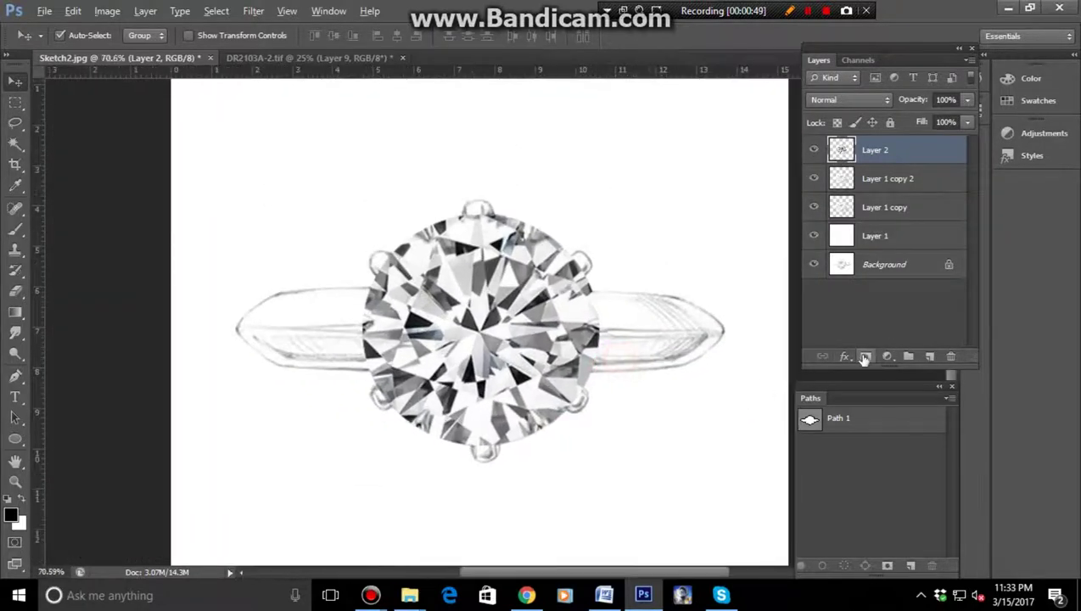
# - Add a black layer mask to Layer 2 and set the Brush to 100% opacity
pyautogui.keyDown('alt'); pyautogui.click(865, 357); pyautogui.keyUp('alt')
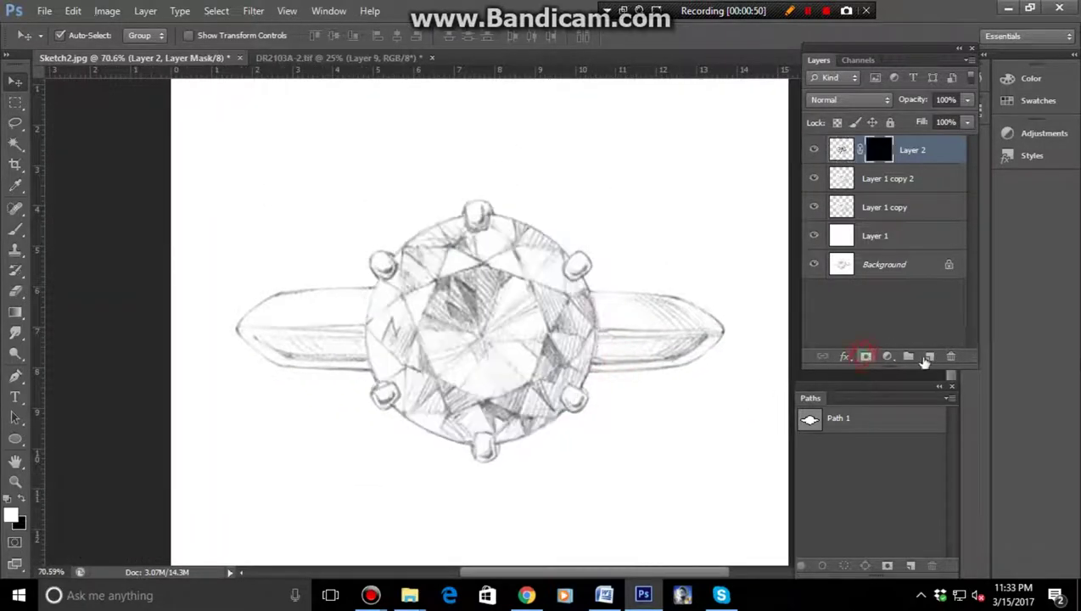
pyautogui.click(15, 226)
pyautogui.moveTo(266, 35); pyautogui.dragTo(712, 100)
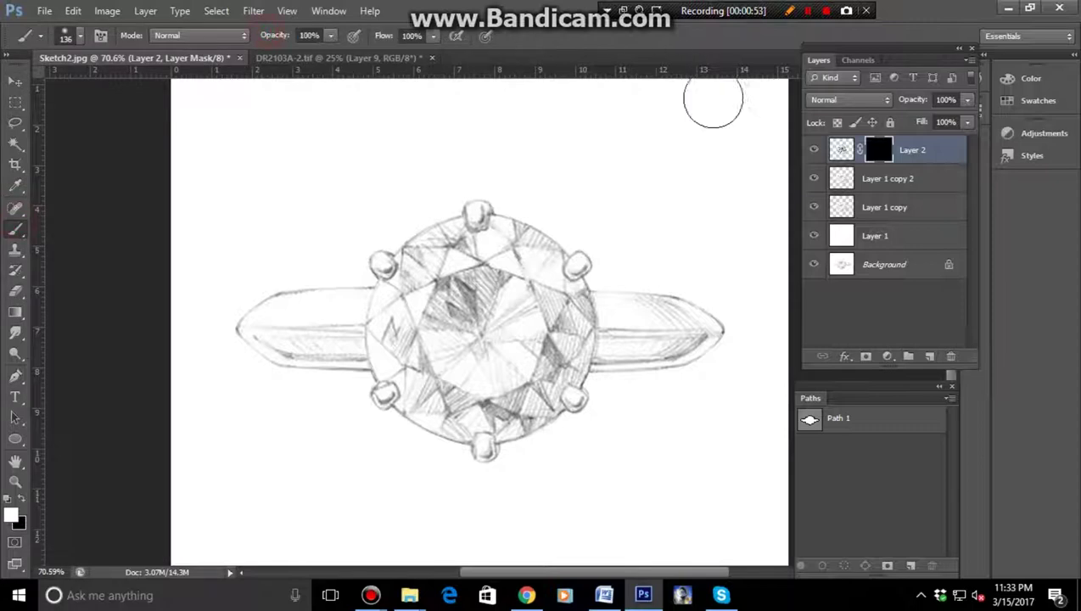
# - Paint white inside the ring selection to reveal the diamond, using brush sizes 97 and 195
pyautogui.keyDown('ctrl'); pyautogui.click(841, 179); pyautogui.keyUp('ctrl')
pyautogui.scroll(2, 484, 381)
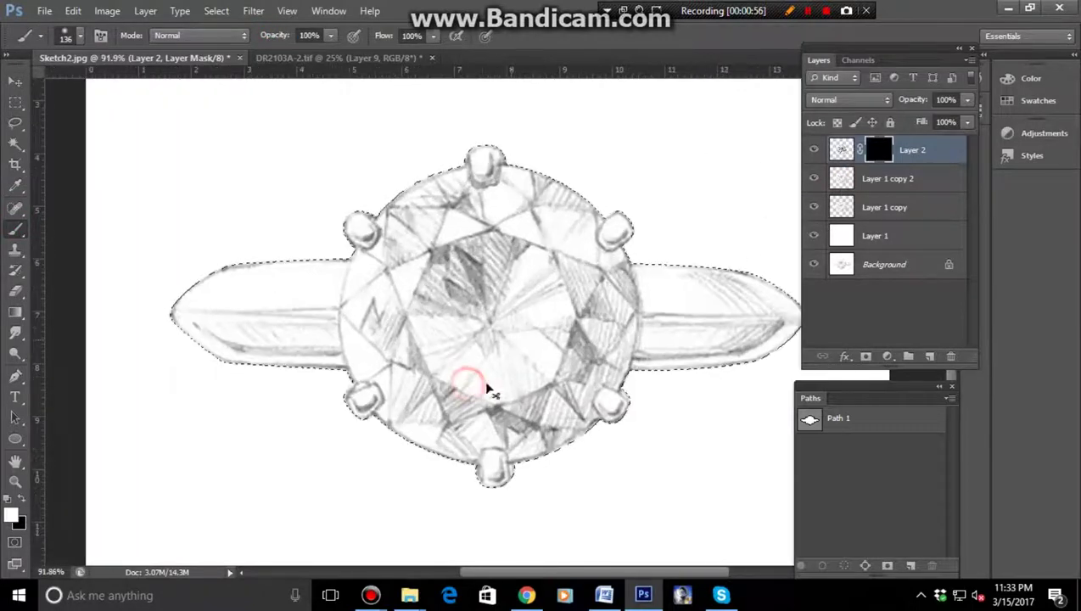
pyautogui.moveTo(482, 384)
pyautogui.mouseDown()
pyautogui.moveTo(469, 263)
pyautogui.moveTo(517, 293)
pyautogui.moveTo(444, 246)
pyautogui.moveTo(451, 212)
pyautogui.moveTo(428, 217)
pyautogui.moveTo(374, 289)
pyautogui.moveTo(374, 314)
pyautogui.moveTo(384, 367)
pyautogui.moveTo(422, 394)
pyautogui.moveTo(414, 406)
pyautogui.moveTo(459, 424)
pyautogui.moveTo(498, 415)
pyautogui.moveTo(519, 429)
pyautogui.moveTo(549, 406)
pyautogui.moveTo(560, 415)
pyautogui.moveTo(571, 367)
pyautogui.moveTo(581, 349)
pyautogui.moveTo(598, 362)
pyautogui.moveTo(612, 312)
pyautogui.moveTo(601, 270)
pyautogui.moveTo(568, 248)
pyautogui.moveTo(571, 224)
pyautogui.moveTo(549, 198)
pyautogui.moveTo(470, 217)
pyautogui.moveTo(430, 212)
pyautogui.mouseUp()
pyautogui.keyDown('alt'); pyautogui.rightClick(434, 222); pyautogui.keyUp('alt')
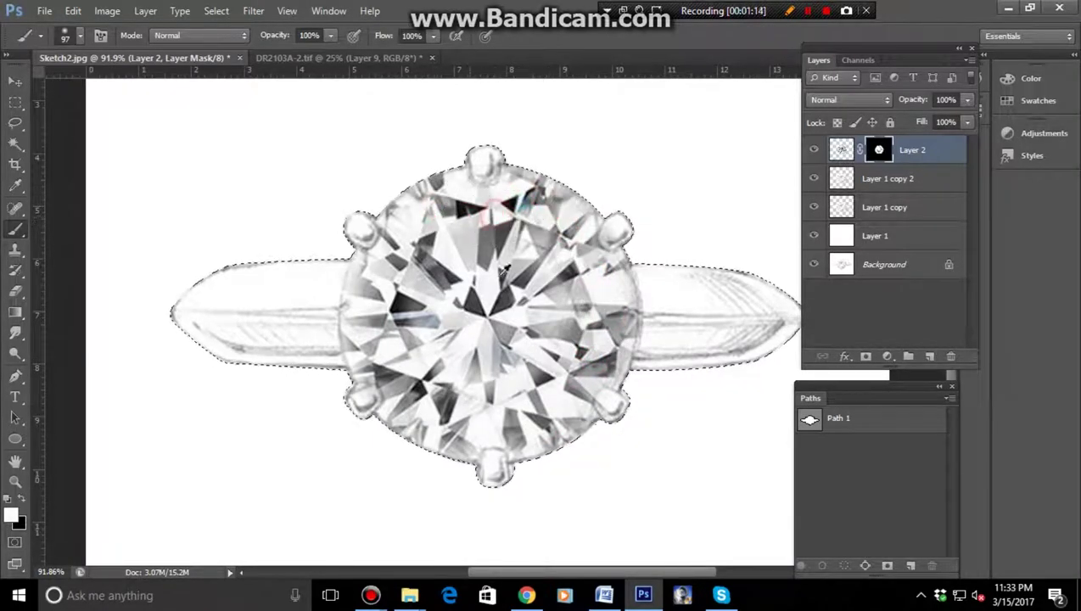
pyautogui.press(']')
pyautogui.press(']')
pyautogui.press(']')
pyautogui.moveTo(497, 362)
pyautogui.mouseDown()
pyautogui.moveTo(458, 345)
pyautogui.moveTo(494, 283)
pyautogui.moveTo(489, 241)
pyautogui.moveTo(509, 234)
pyautogui.moveTo(511, 244)
pyautogui.moveTo(453, 246)
pyautogui.moveTo(411, 303)
pyautogui.moveTo(447, 386)
pyautogui.moveTo(550, 406)
pyautogui.moveTo(586, 306)
pyautogui.moveTo(551, 339)
pyautogui.mouseUp()
# - Paint black on the mask over the prongs so they show above the diamond
pyautogui.press('x')
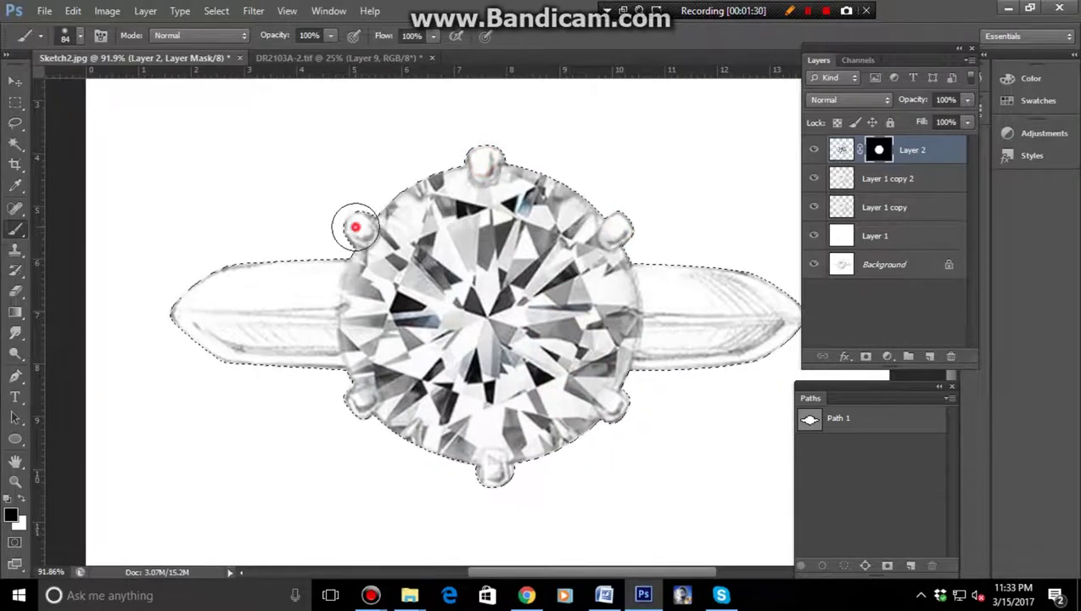
pyautogui.click(360, 405)
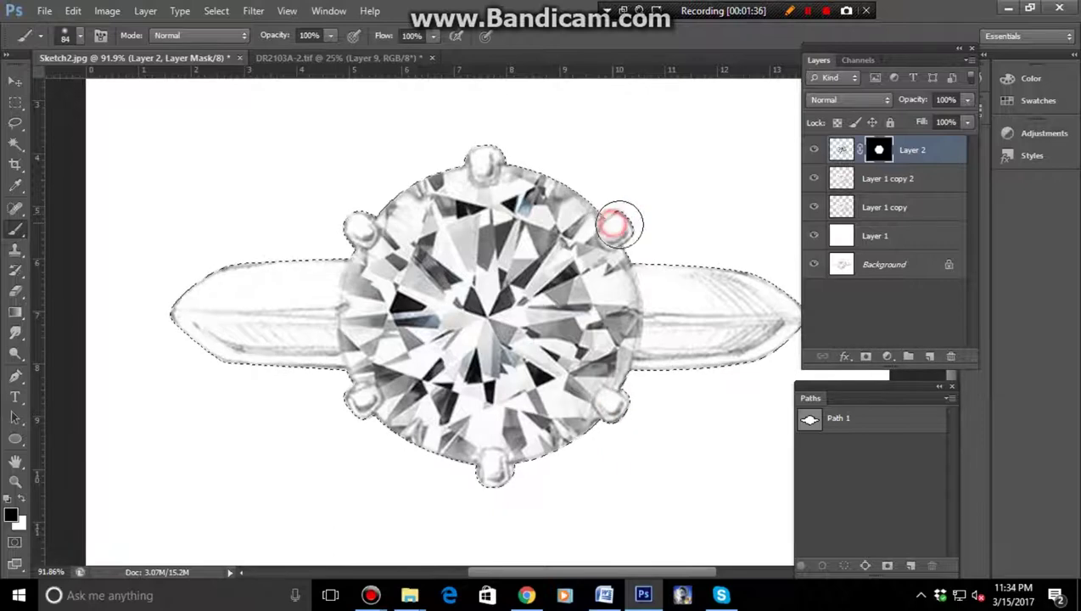
pyautogui.scroll(-4, 615, 254)
pyautogui.scroll(2, 645, 404)
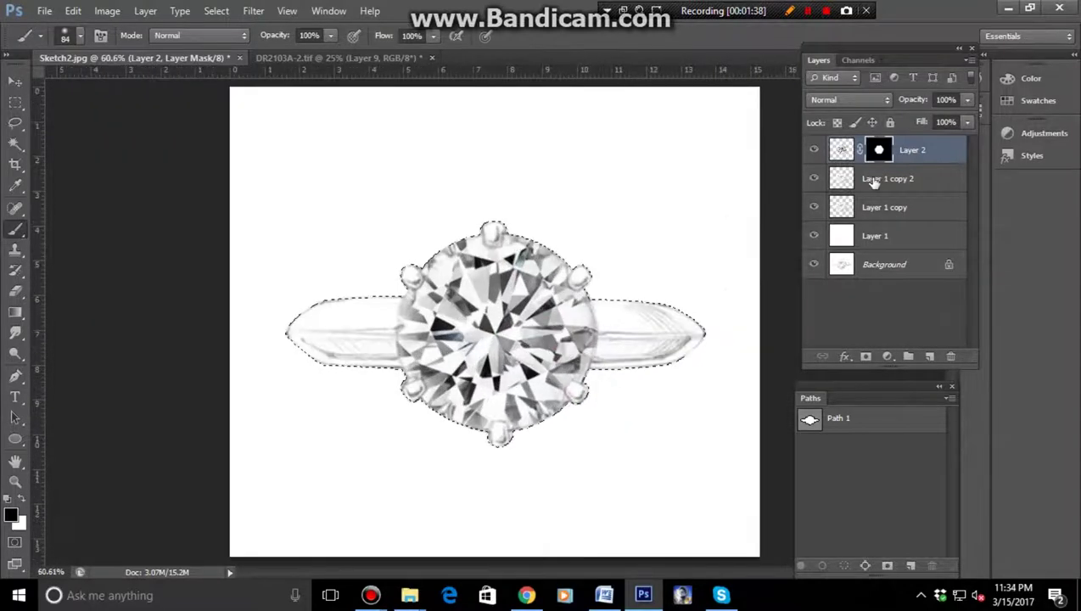
pyautogui.click(886, 178)
pyautogui.scroll(3, 489, 387)
pyautogui.scroll(-2, 489, 388)
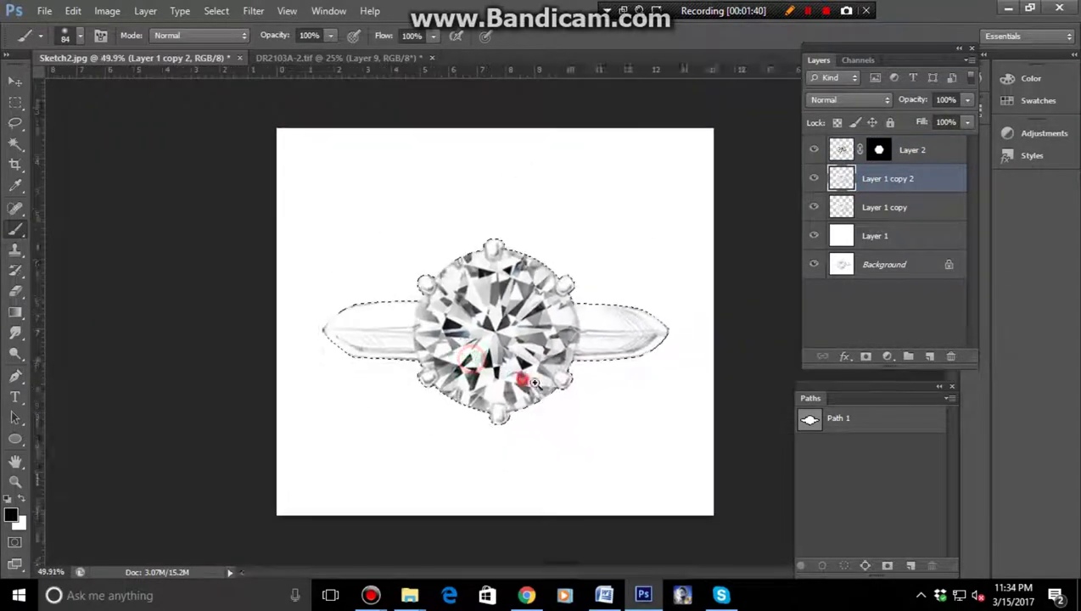
pyautogui.scroll(1, 518, 378)
pyautogui.click(385, 57)
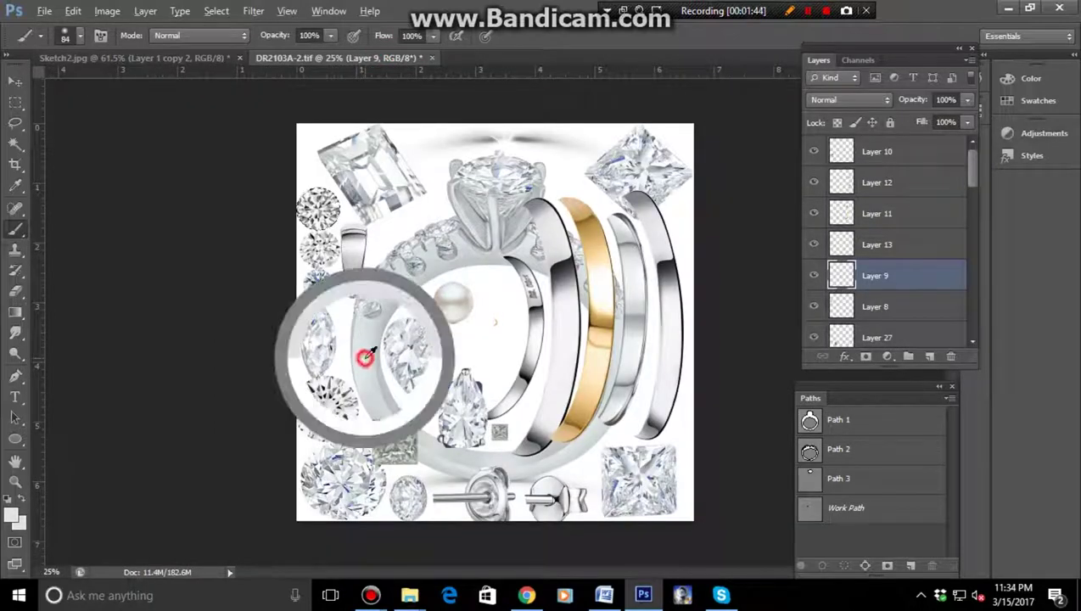
pyautogui.click(200, 55)
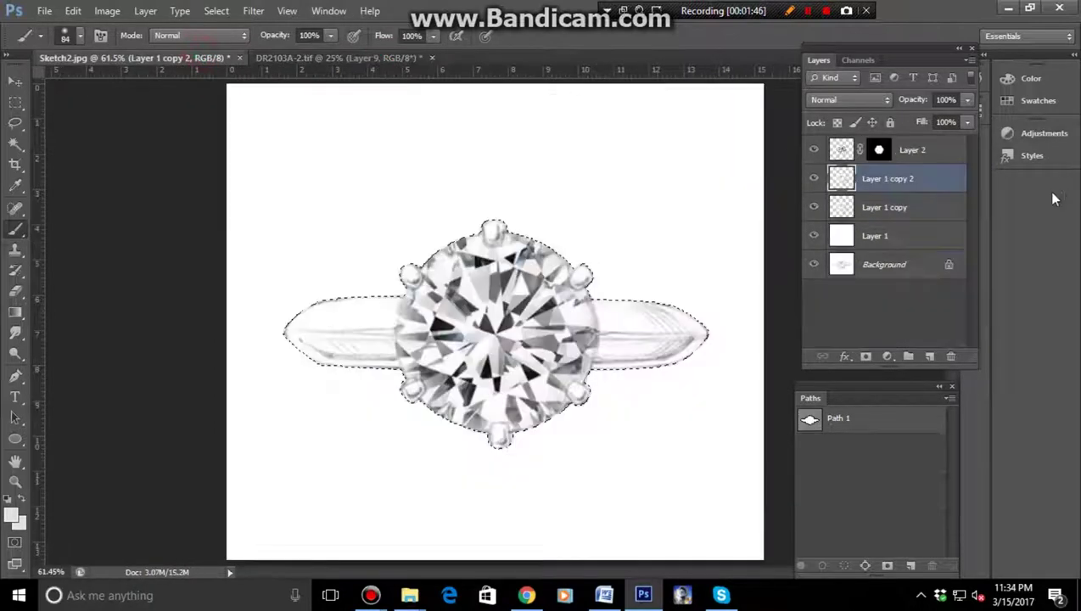
pyautogui.click(929, 357)
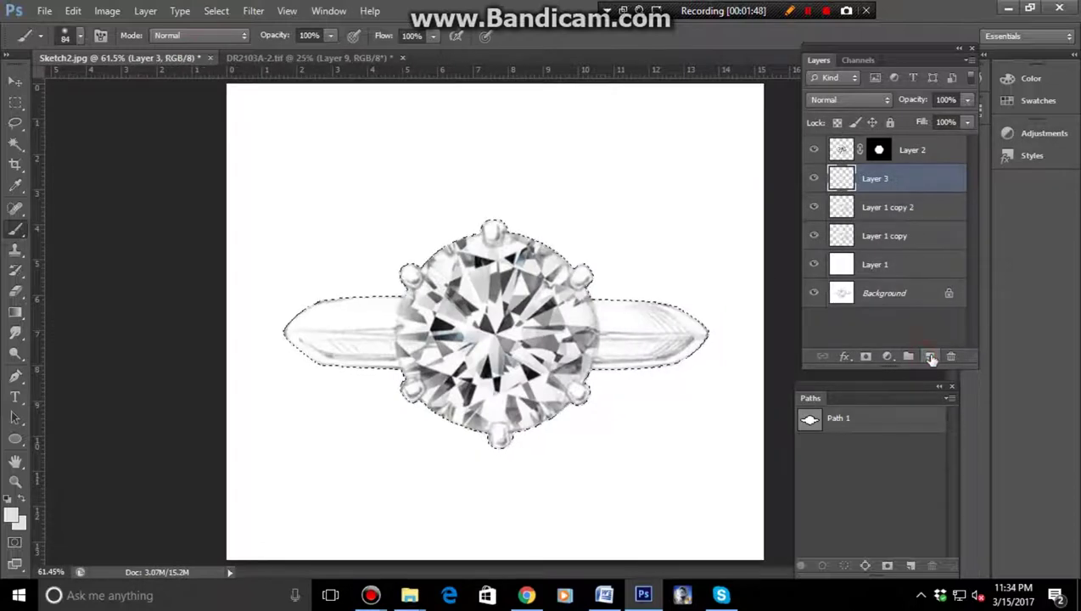
pyautogui.hotkey('alt', 'BackSpace')
pyautogui.click(848, 99)
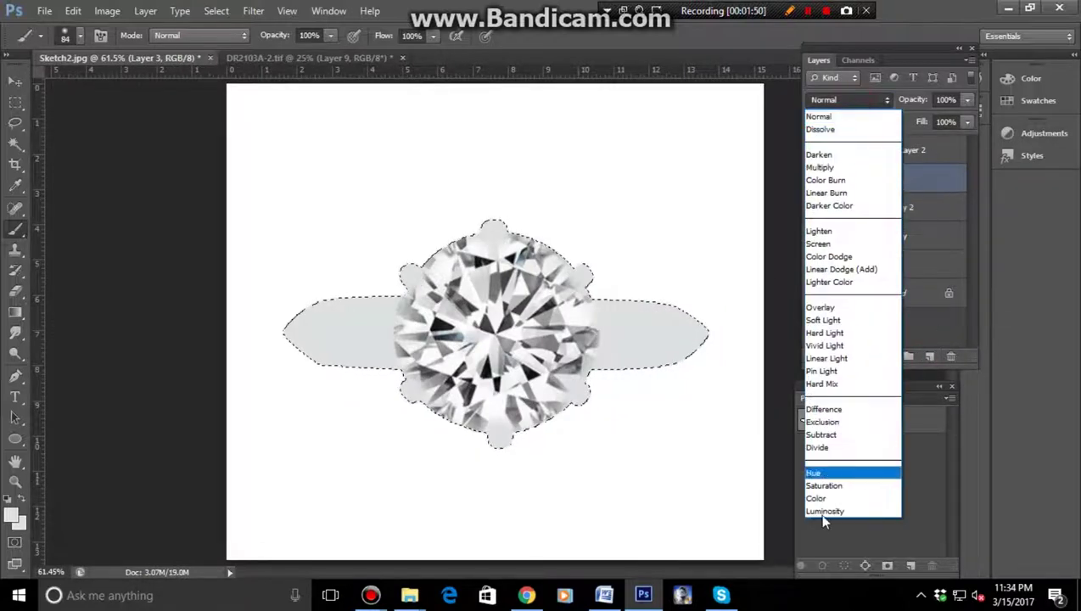
pyautogui.click(815, 498)
pyautogui.moveTo(540, 463)
pyautogui.mouseDown()
pyautogui.moveTo(597, 400)
pyautogui.moveTo(615, 420)
pyautogui.mouseUp()
pyautogui.hotkey('ctrl', 'alt', 'z')
pyautogui.hotkey('ctrl', 'alt', 'z')
pyautogui.hotkey('ctrl', 'alt', 'z')
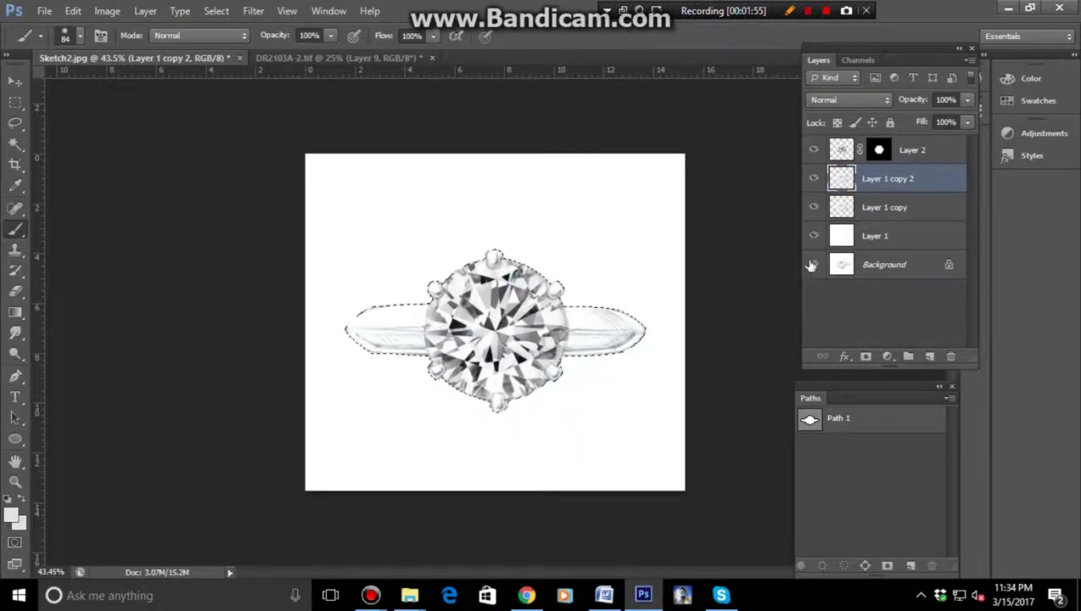
# - Brush light paint over the band's left tip and the right shank's streak lines
pyautogui.moveTo(487, 425); pyautogui.dragTo(514, 429)
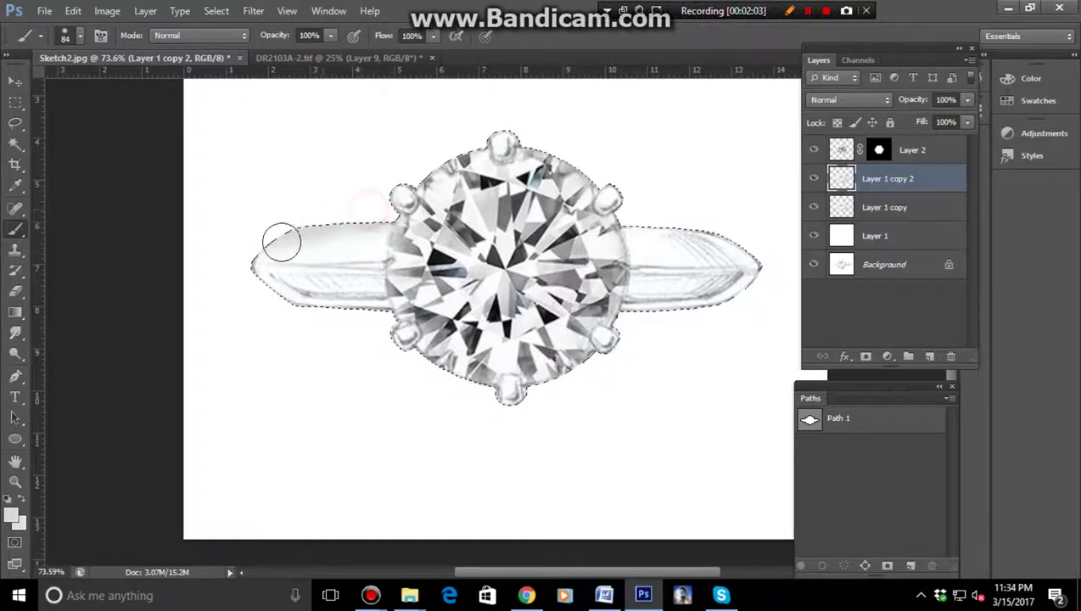
pyautogui.moveTo(217, 268); pyautogui.dragTo(203, 286)
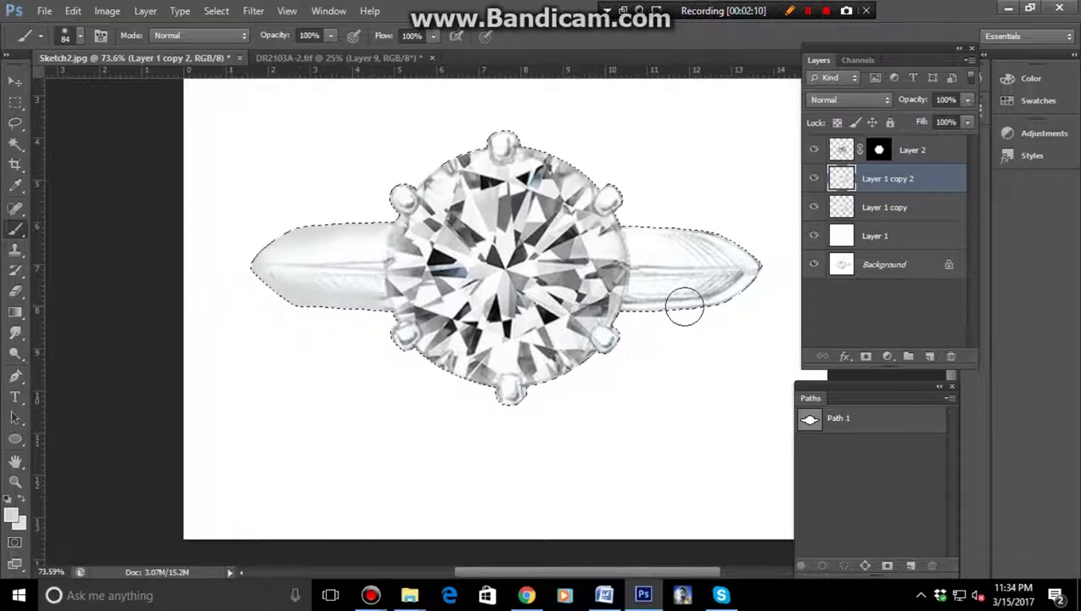
pyautogui.click(644, 310)
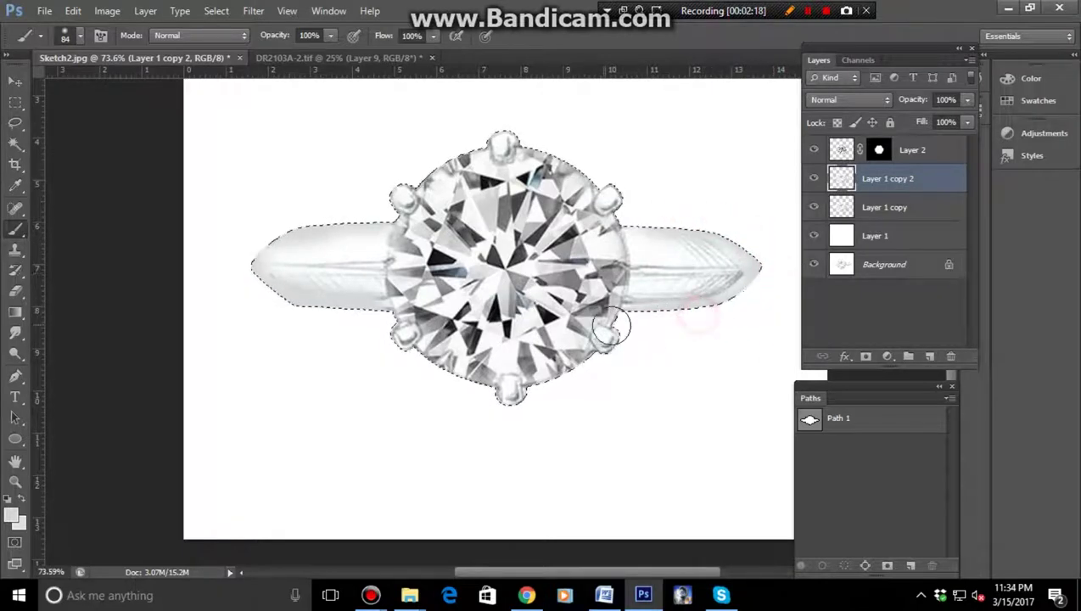
# - Smudge the left shank and the right shank's streaky shading smooth at 64% strength
pyautogui.click(17, 336)
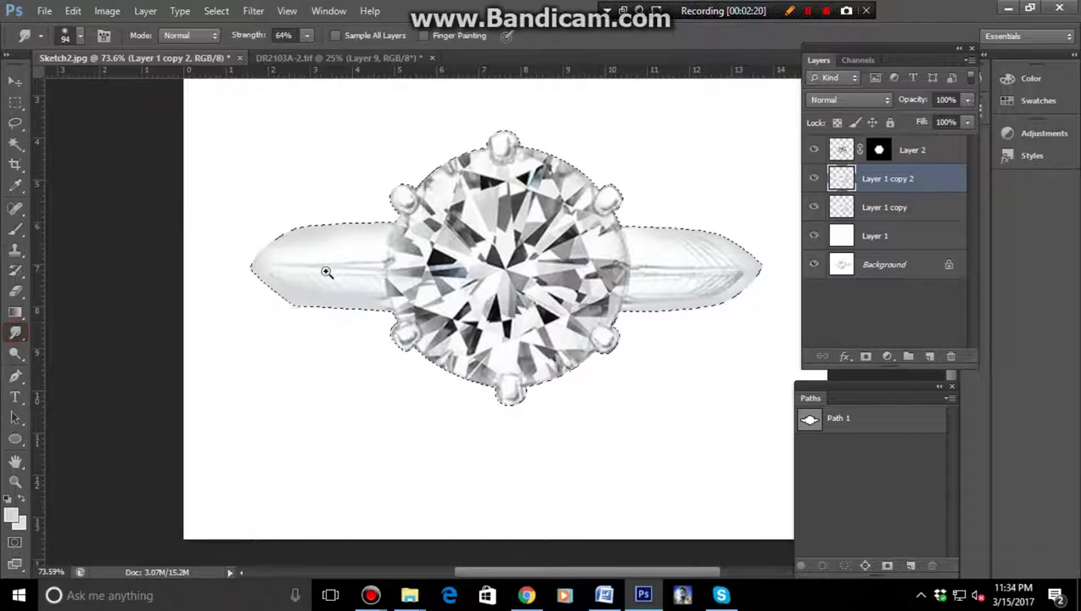
pyautogui.scroll(2, 358, 273)
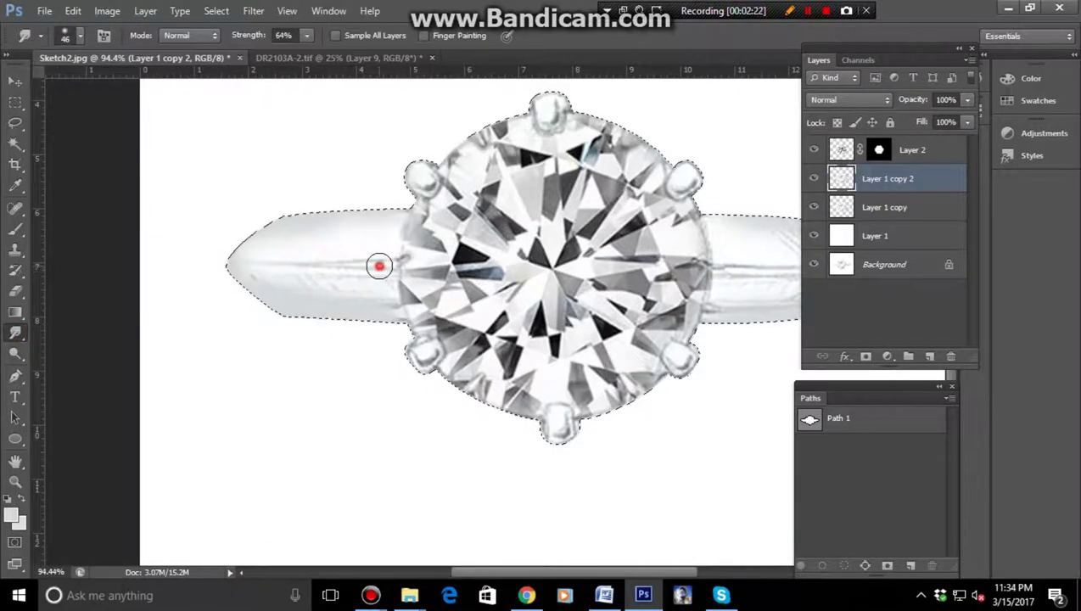
pyautogui.moveTo(229, 263)
pyautogui.mouseDown()
pyautogui.moveTo(390, 276)
pyautogui.moveTo(224, 258)
pyautogui.moveTo(374, 291)
pyautogui.moveTo(237, 285)
pyautogui.moveTo(345, 287)
pyautogui.moveTo(381, 306)
pyautogui.moveTo(254, 307)
pyautogui.mouseUp()
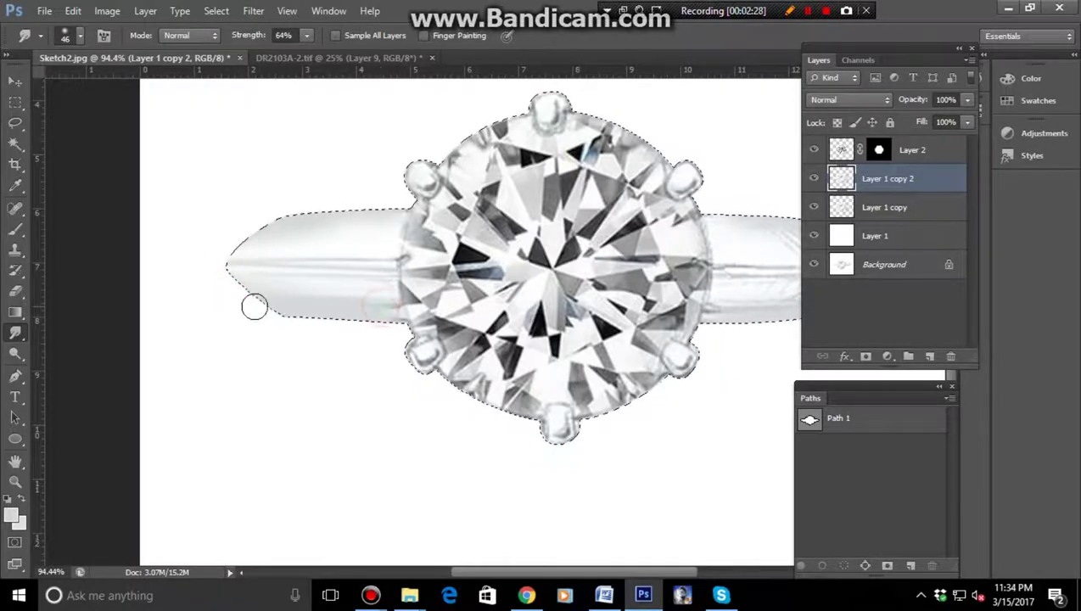
pyautogui.moveTo(612, 346); pyautogui.dragTo(382, 312)
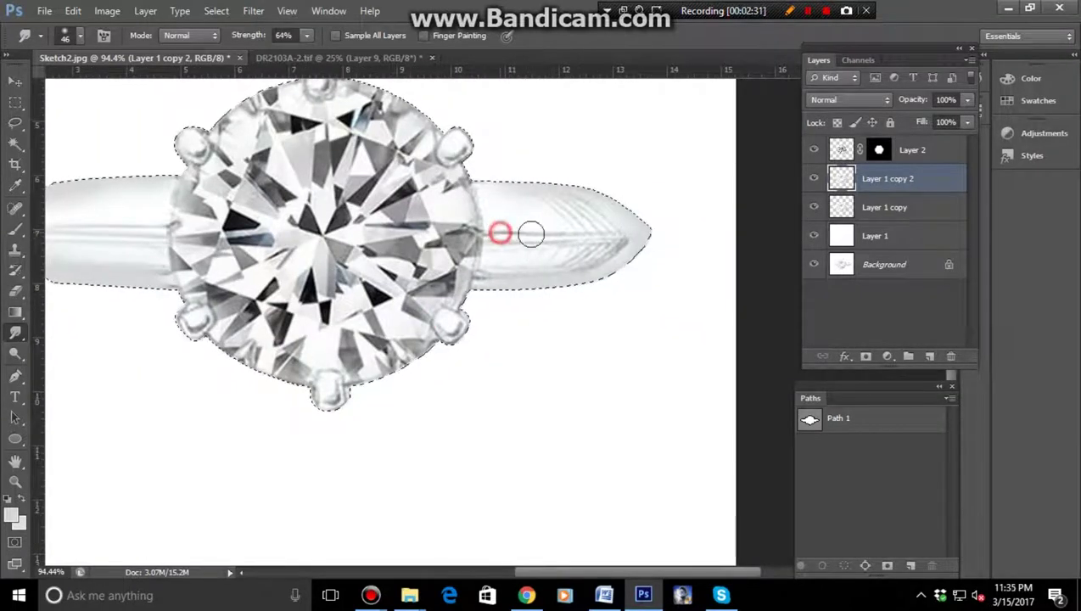
pyautogui.moveTo(531, 233); pyautogui.dragTo(621, 237)
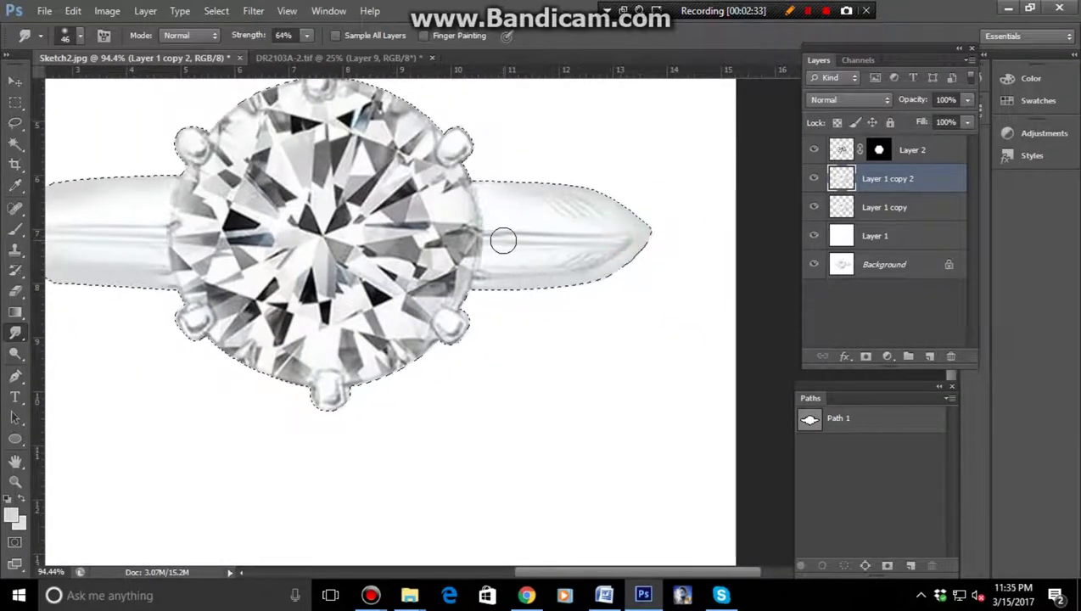
pyautogui.moveTo(496, 237); pyautogui.dragTo(504, 236)
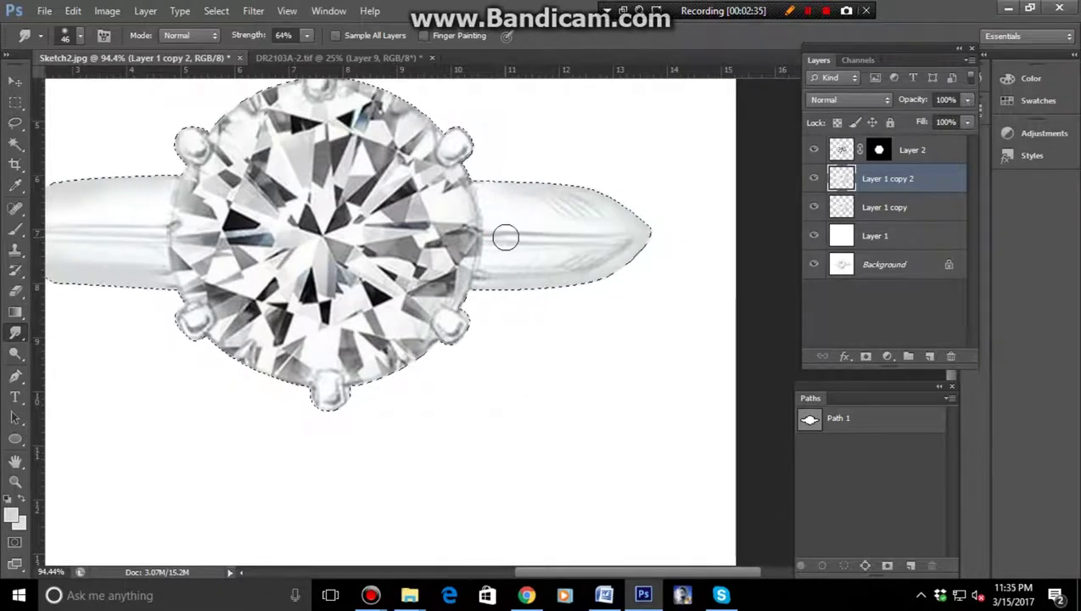
pyautogui.moveTo(646, 231); pyautogui.dragTo(647, 231)
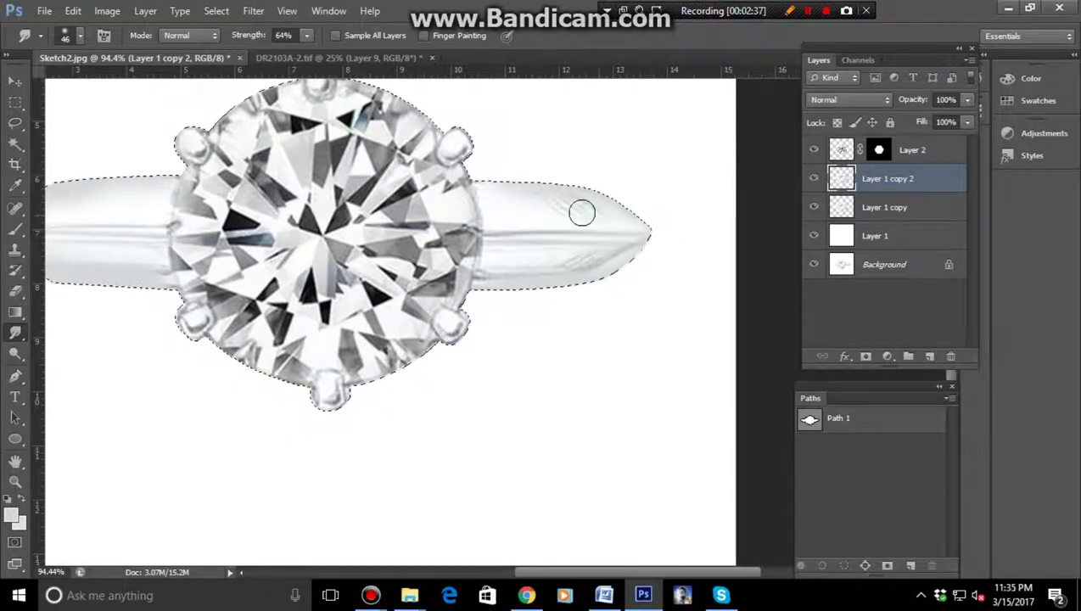
pyautogui.moveTo(582, 212); pyautogui.dragTo(538, 205)
pyautogui.moveTo(613, 201); pyautogui.dragTo(554, 201)
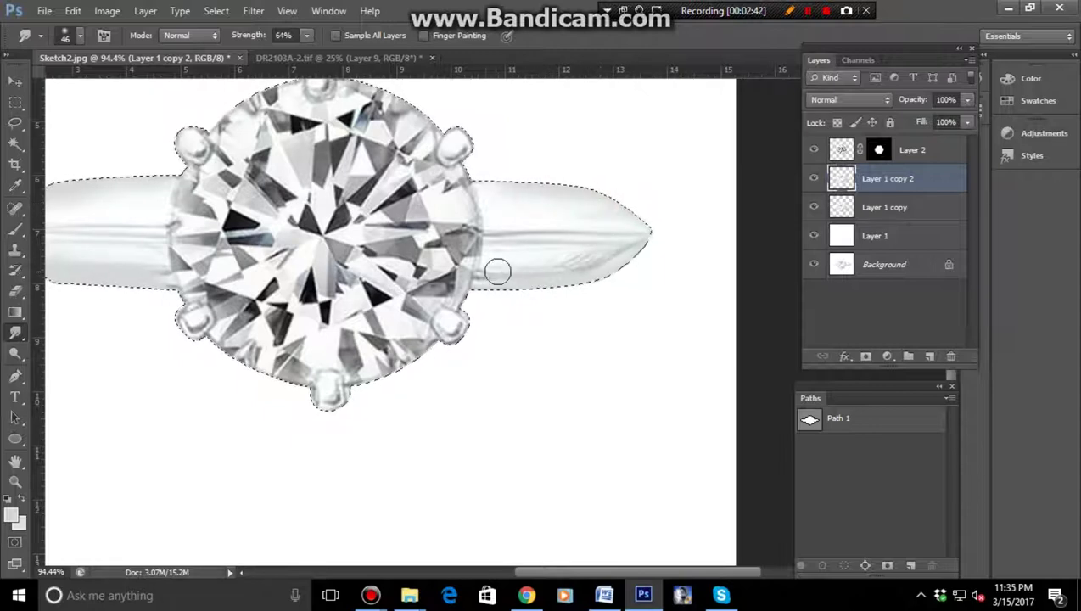
pyautogui.moveTo(498, 271)
pyautogui.mouseDown()
pyautogui.moveTo(620, 271)
pyautogui.moveTo(506, 278)
pyautogui.mouseUp()
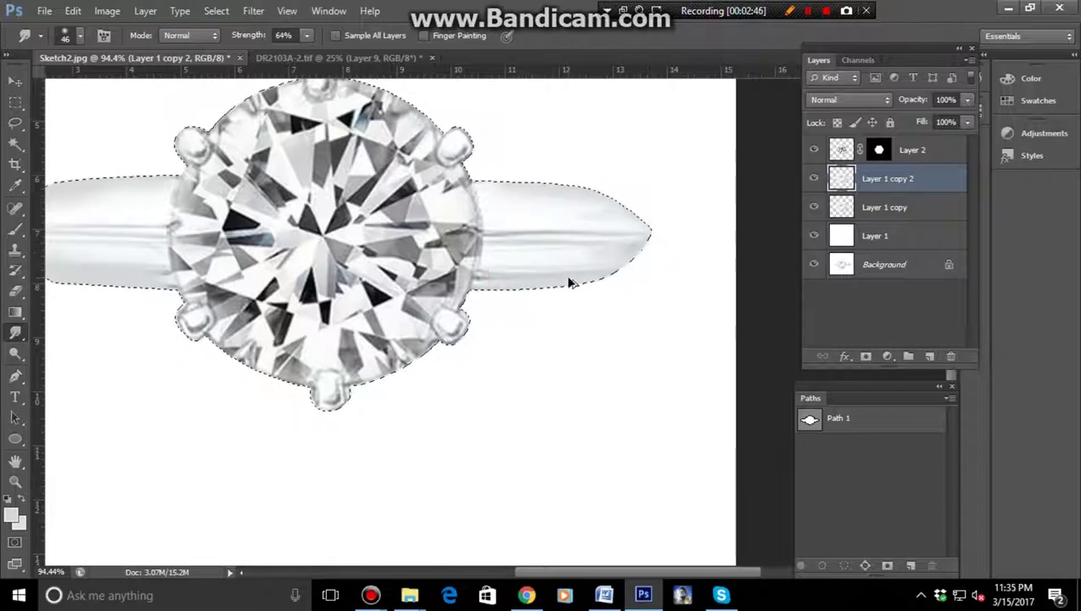
pyautogui.moveTo(653, 259); pyautogui.dragTo(599, 292)
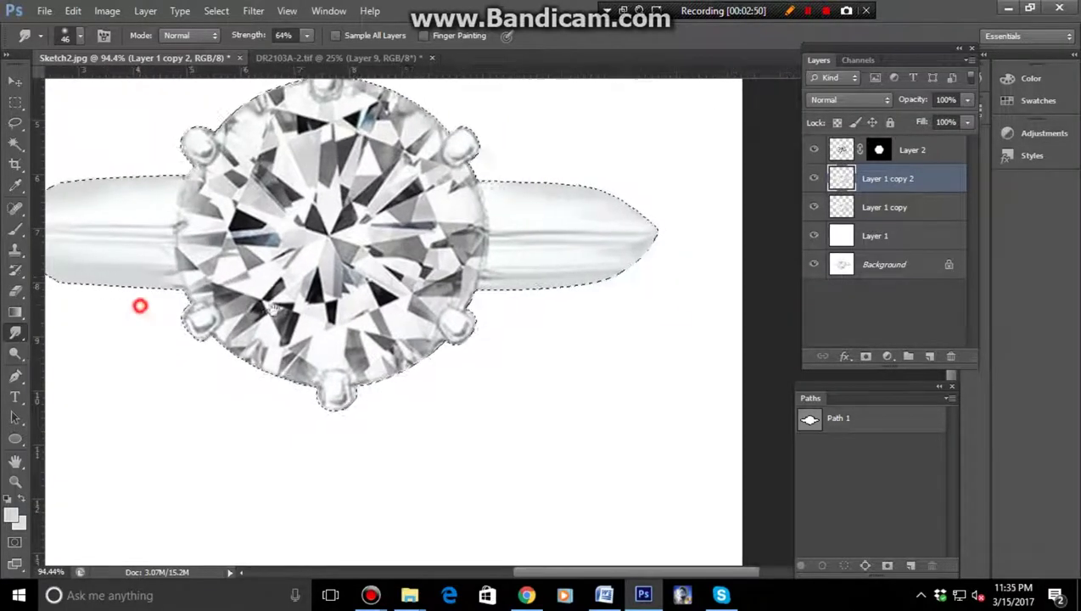
# - Smooth the shading along the left shank toward its tip
pyautogui.moveTo(140, 304)
pyautogui.mouseDown()
pyautogui.moveTo(300, 289)
pyautogui.moveTo(188, 267)
pyautogui.moveTo(217, 270)
pyautogui.mouseUp()
pyautogui.moveTo(337, 309); pyautogui.dragTo(284, 278)
pyautogui.moveTo(452, 367)
pyautogui.mouseDown()
pyautogui.moveTo(550, 393)
pyautogui.moveTo(662, 390)
pyautogui.mouseUp()
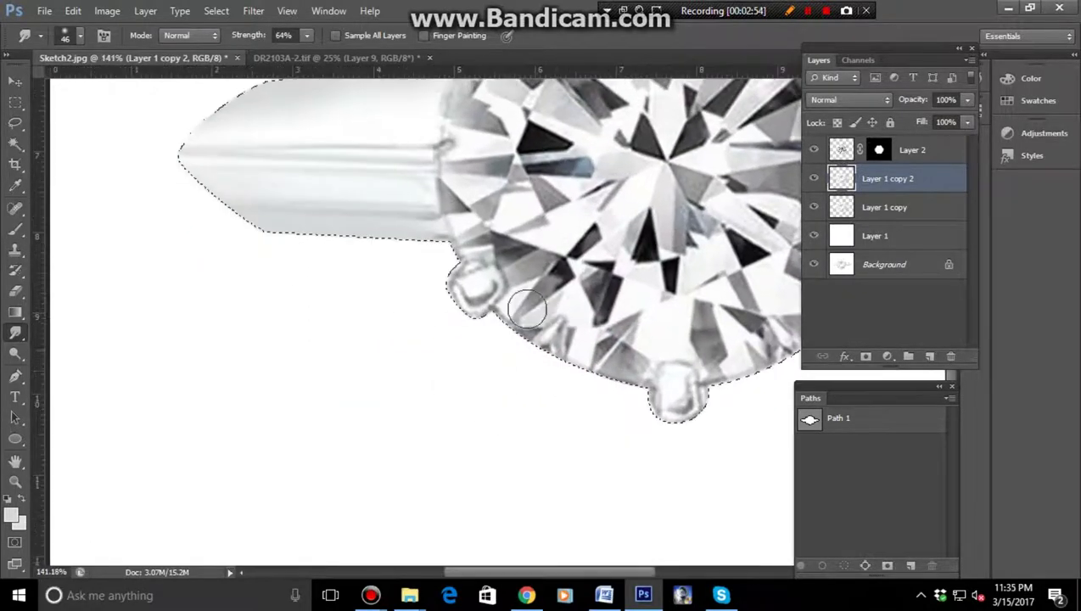
# - Soften the shapes of the bottom, lower-right, upper-right, top and left prongs
pyautogui.moveTo(465, 284); pyautogui.dragTo(466, 297)
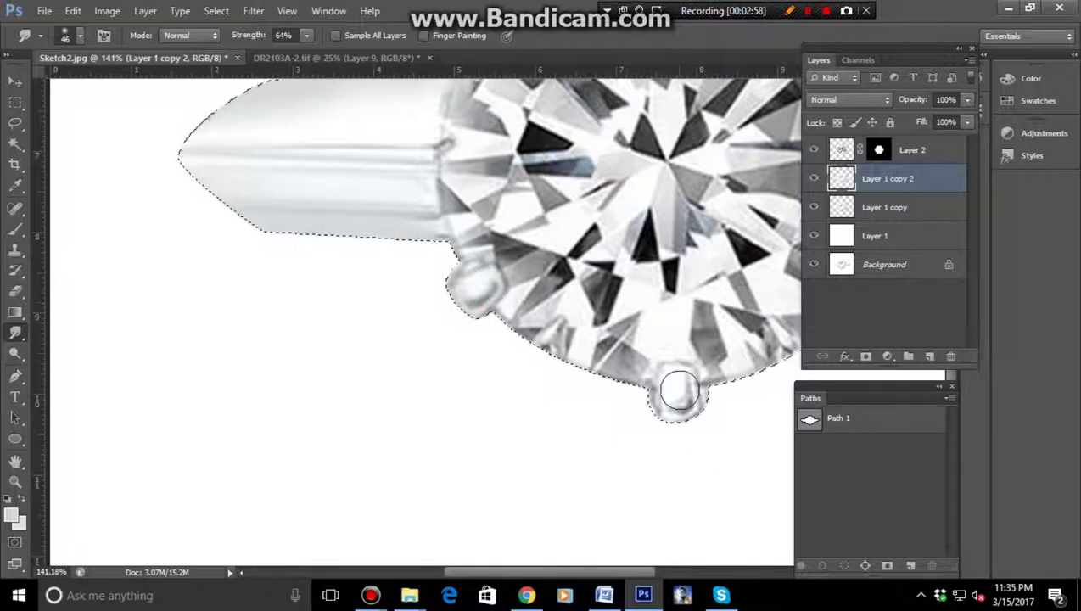
pyautogui.moveTo(676, 422)
pyautogui.mouseDown()
pyautogui.moveTo(668, 398)
pyautogui.moveTo(676, 430)
pyautogui.mouseUp()
pyautogui.moveTo(700, 394); pyautogui.dragTo(344, 434)
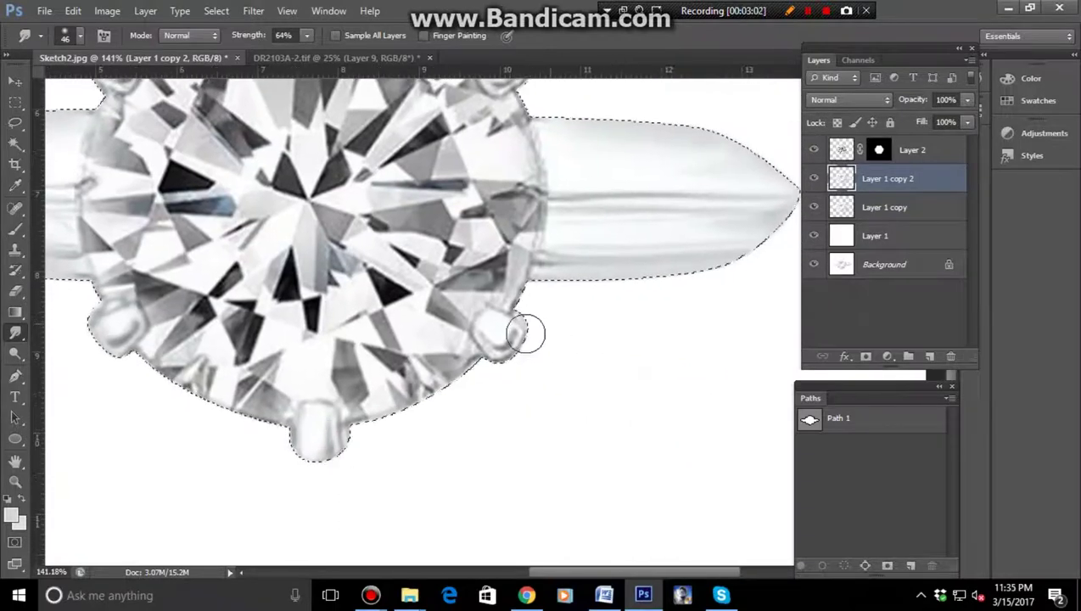
pyautogui.moveTo(531, 325)
pyautogui.mouseDown()
pyautogui.moveTo(496, 333)
pyautogui.moveTo(507, 345)
pyautogui.mouseUp()
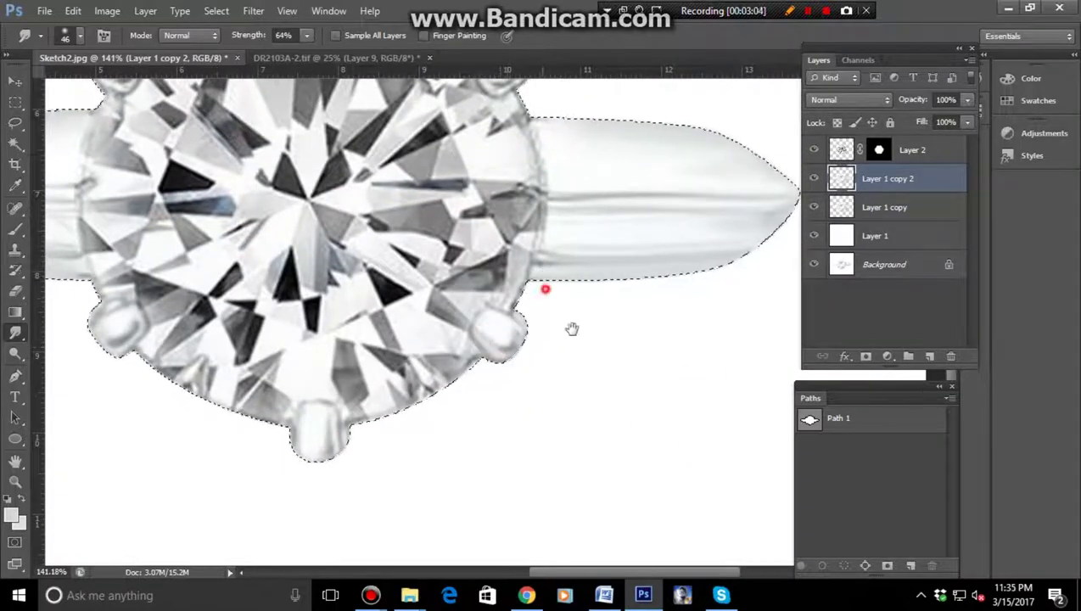
pyautogui.moveTo(572, 328); pyautogui.dragTo(640, 438)
pyautogui.moveTo(586, 189)
pyautogui.mouseDown()
pyautogui.moveTo(560, 208)
pyautogui.moveTo(575, 189)
pyautogui.moveTo(638, 240)
pyautogui.mouseUp()
pyautogui.moveTo(438, 153); pyautogui.dragTo(433, 140)
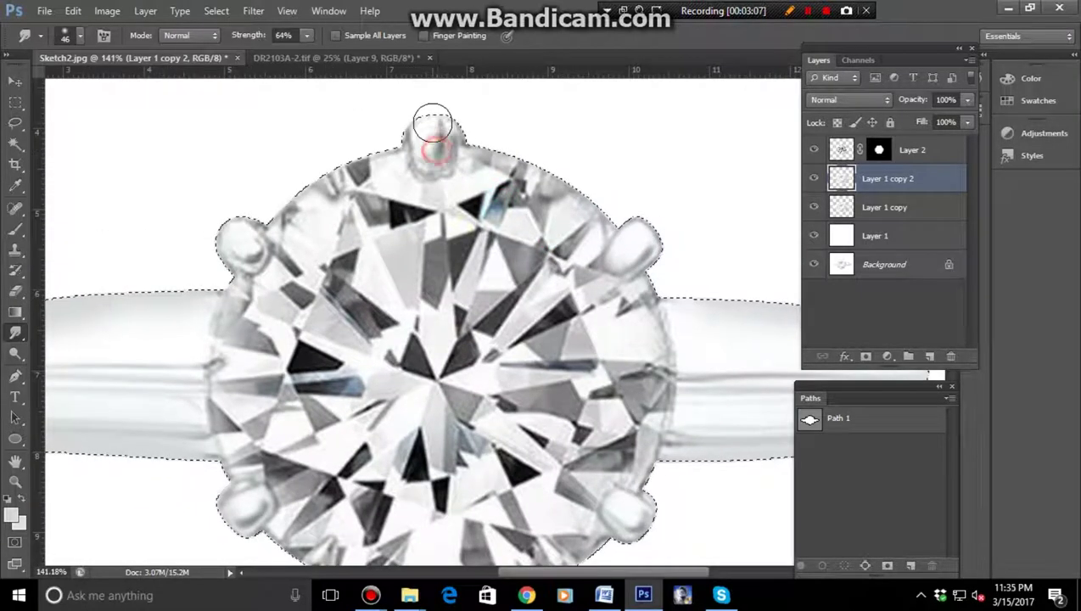
pyautogui.moveTo(231, 234)
pyautogui.mouseDown()
pyautogui.moveTo(246, 246)
pyautogui.moveTo(235, 242)
pyautogui.mouseUp()
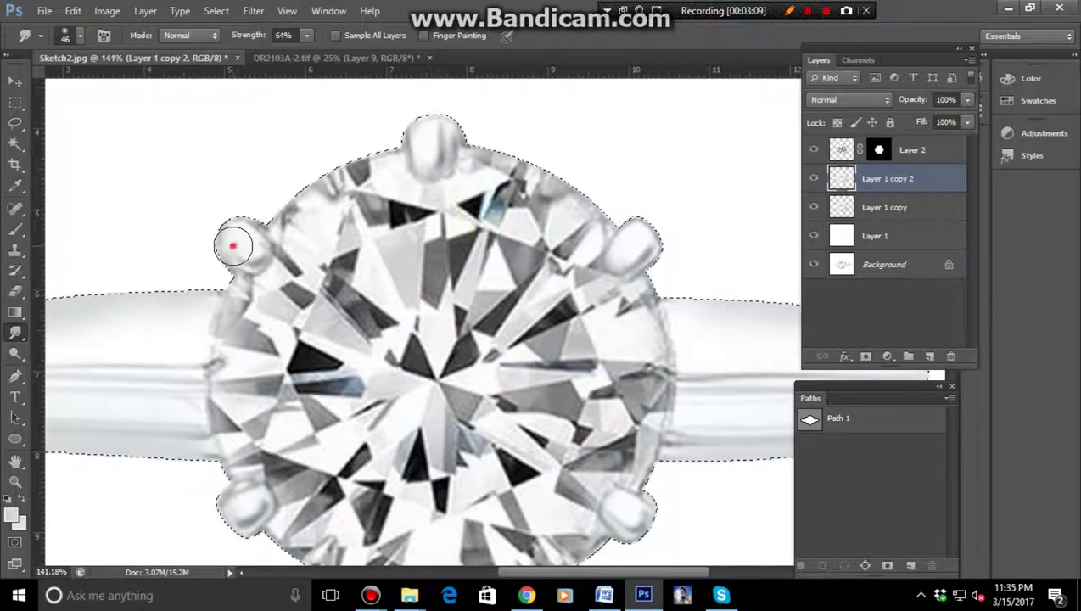
pyautogui.scroll(-2, 294, 242)
pyautogui.scroll(-2, 437, 437)
pyautogui.scroll(3, 437, 437)
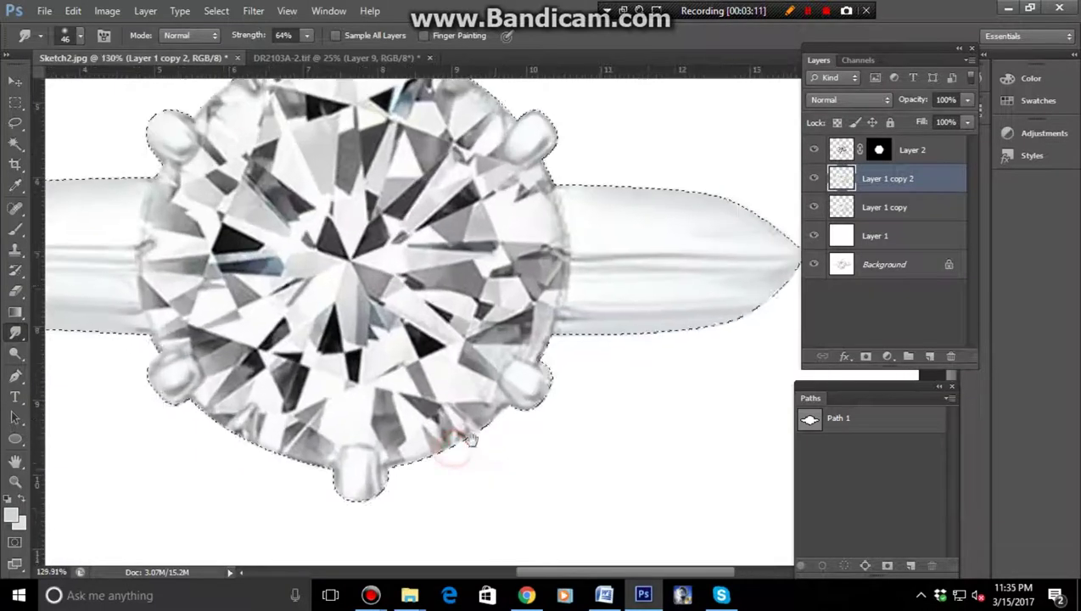
# - Switch to the Brush tool at 45% opacity
pyautogui.click(15, 229)
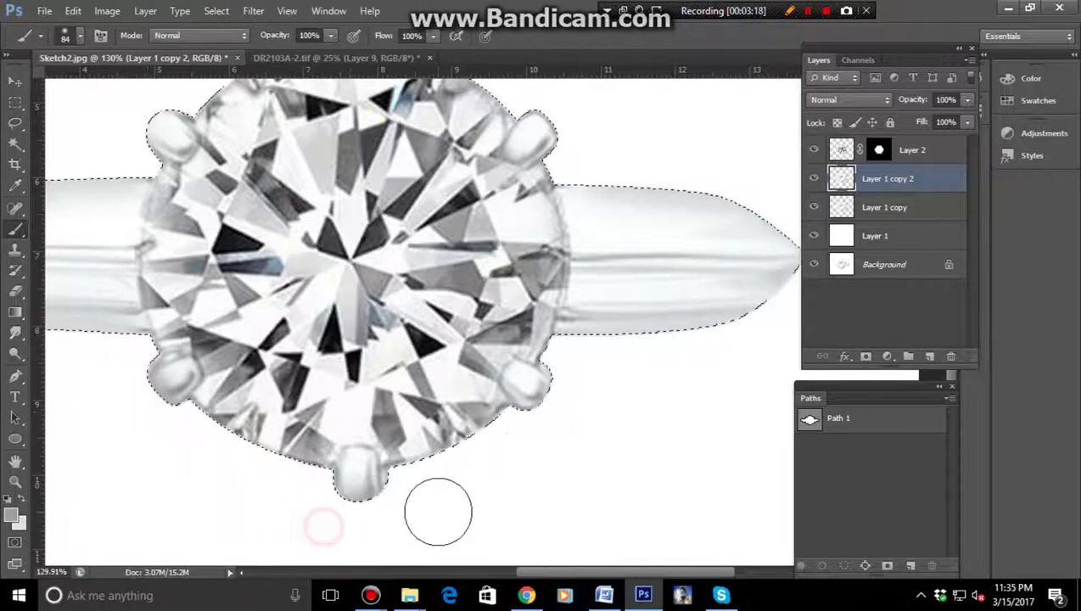
pyautogui.click(572, 114)
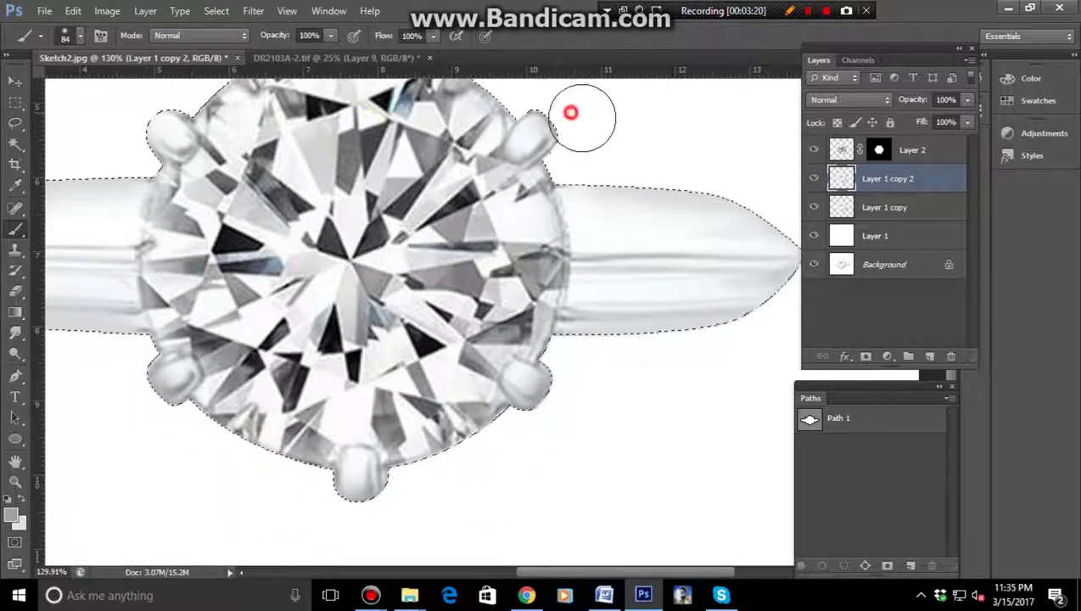
pyautogui.scroll(3, 607, 258)
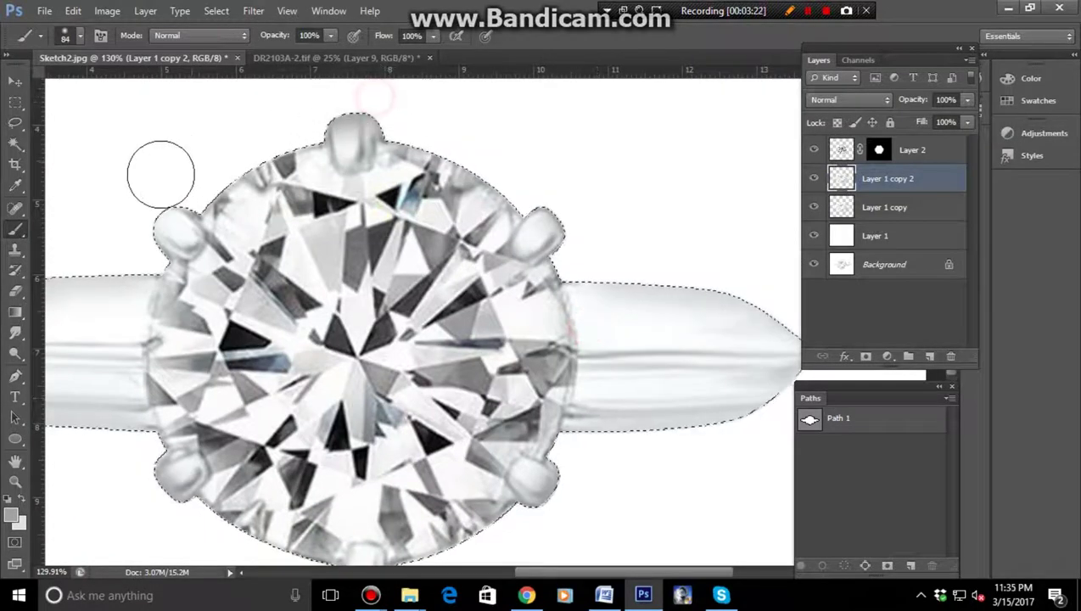
pyautogui.scroll(-5, 415, 252)
pyautogui.scroll(1, 664, 362)
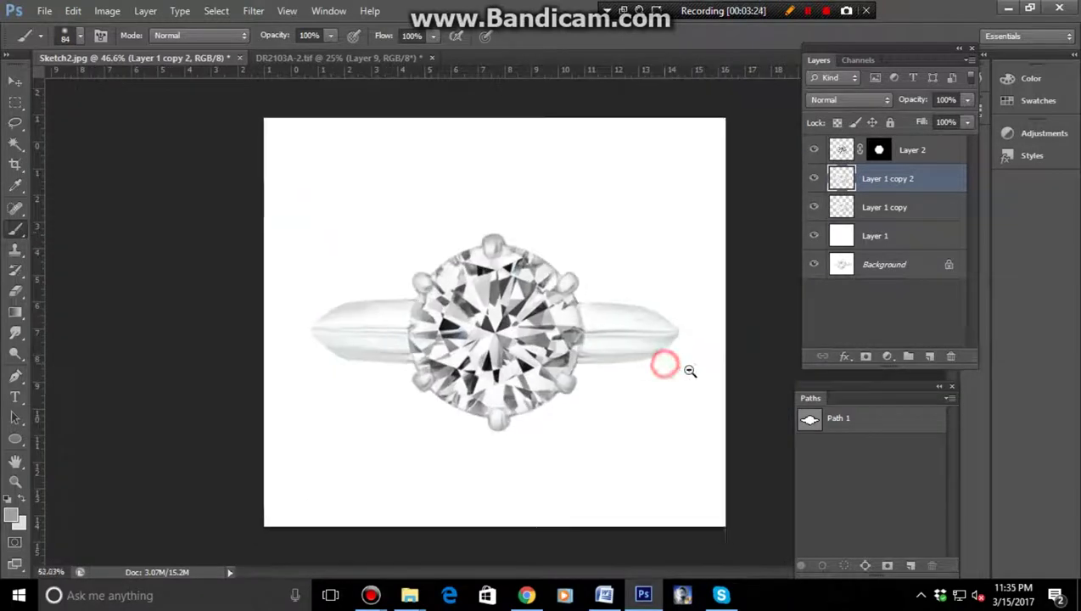
pyautogui.scroll(1, 618, 249)
pyautogui.scroll(1, 686, 308)
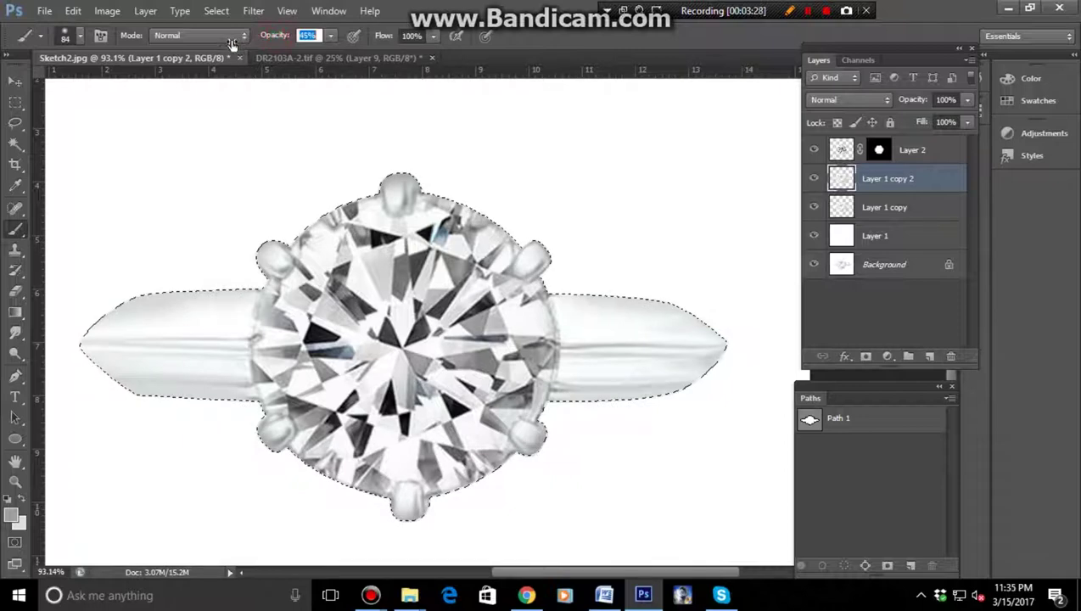
# - With a larger brush, paint light strokes over the pointed band tips around both shanks
pyautogui.press(']')
pyautogui.press(']')
pyautogui.press(']')
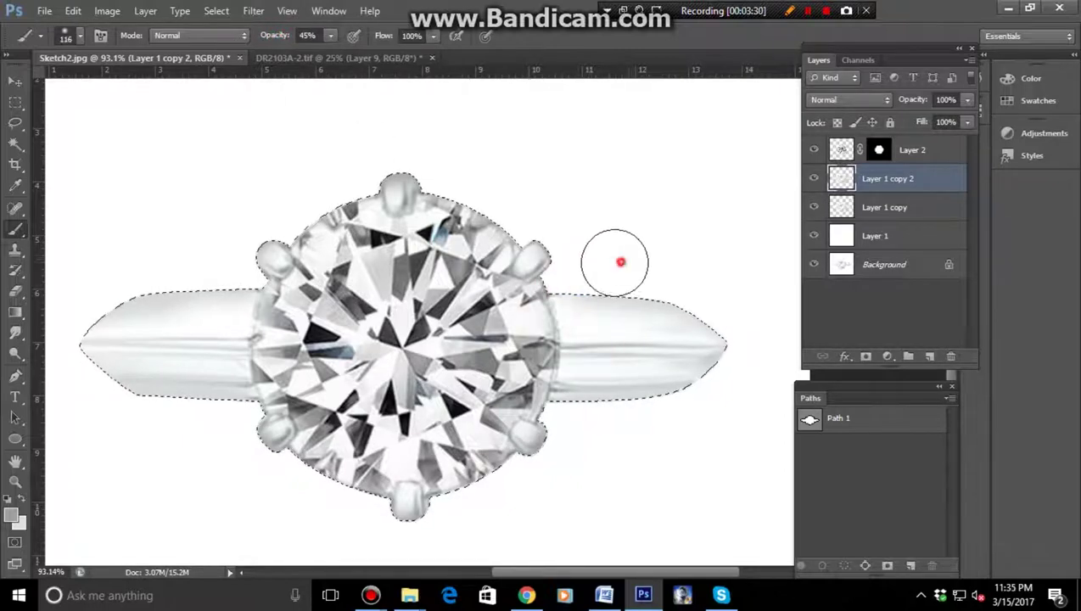
pyautogui.moveTo(733, 321)
pyautogui.mouseDown()
pyautogui.moveTo(580, 423)
pyautogui.moveTo(143, 390)
pyautogui.mouseUp()
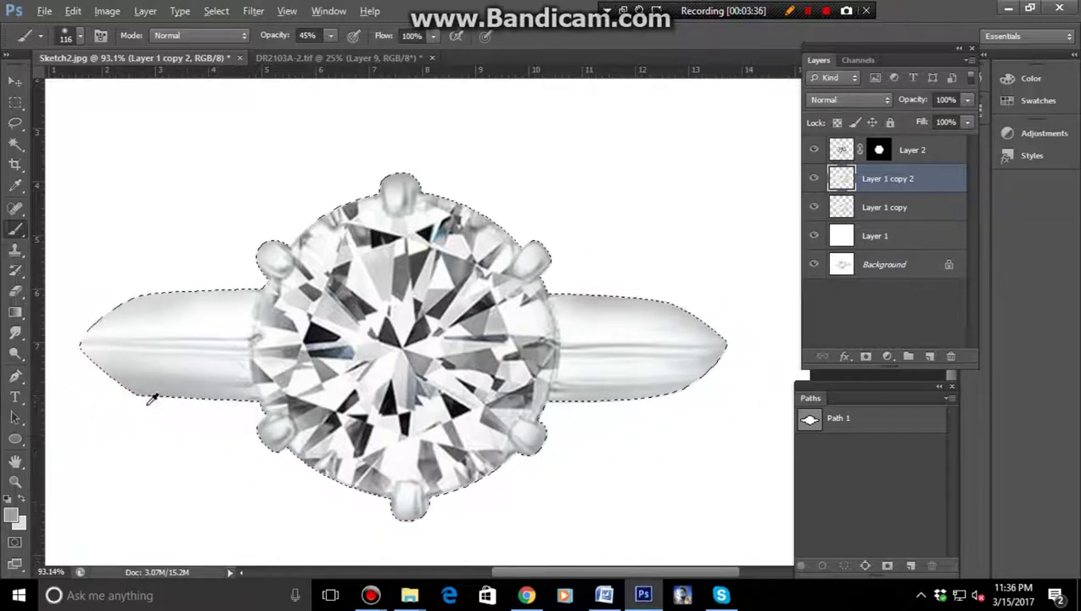
pyautogui.moveTo(213, 405)
pyautogui.mouseDown()
pyautogui.moveTo(251, 424)
pyautogui.moveTo(330, 283)
pyautogui.mouseUp()
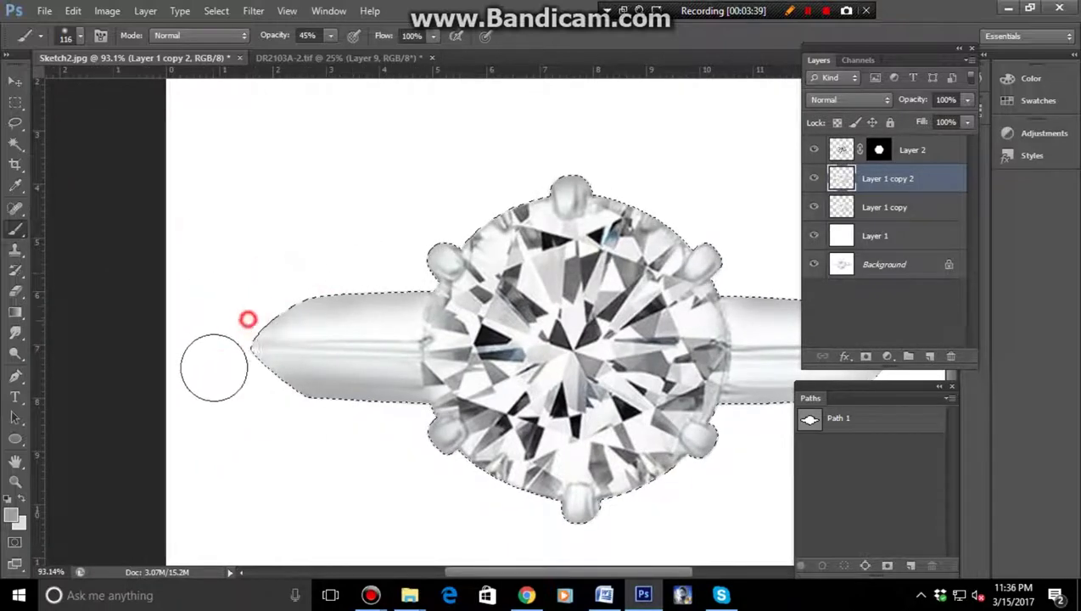
pyautogui.scroll(-5, 306, 373)
pyautogui.scroll(4, 632, 429)
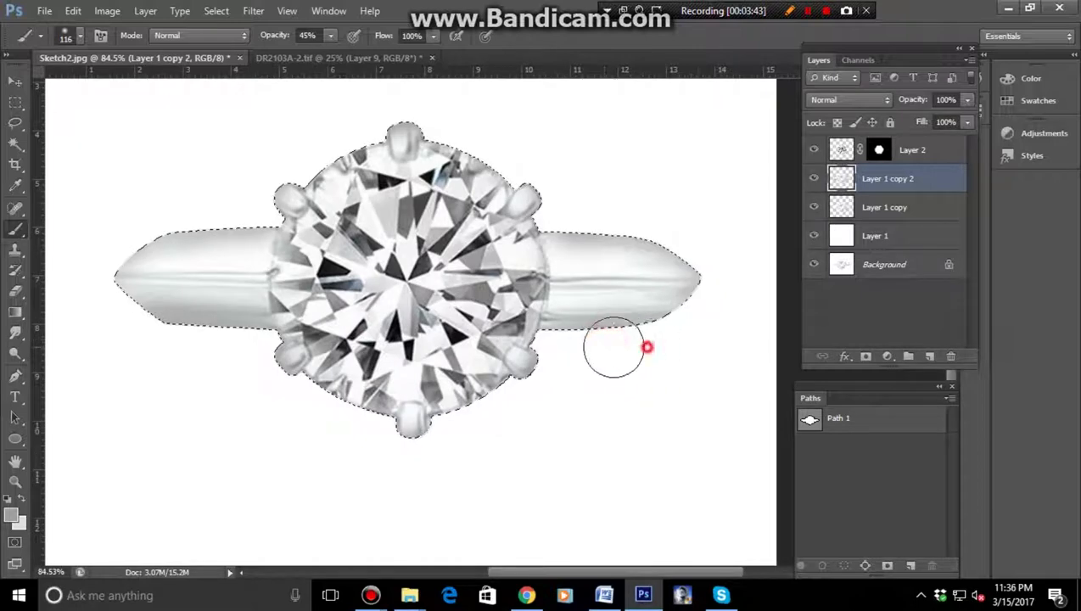
pyautogui.scroll(-3, 594, 395)
pyautogui.scroll(2, 616, 408)
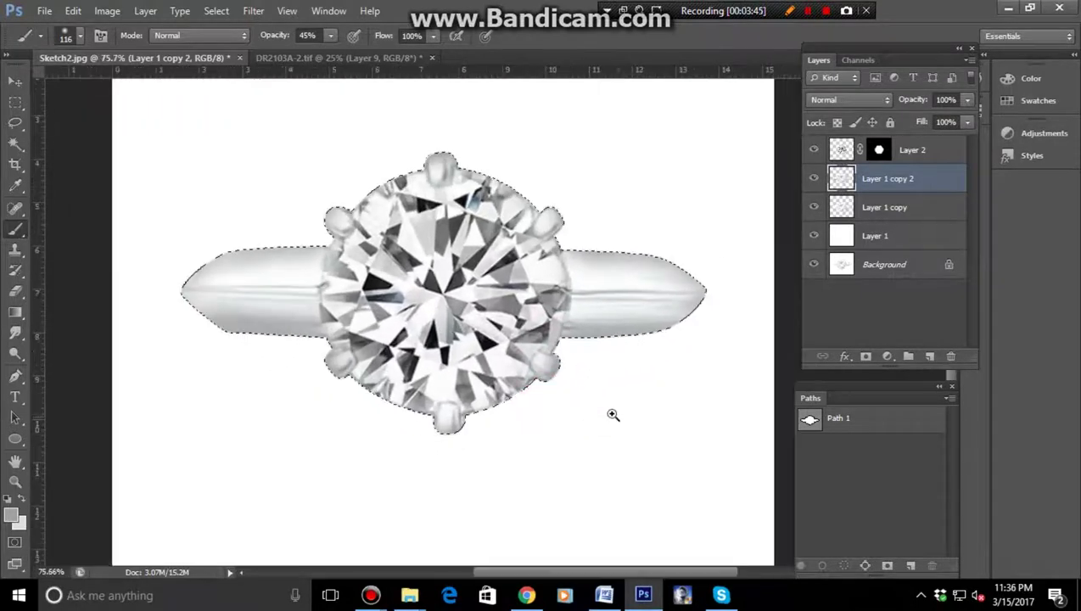
pyautogui.moveTo(333, 262); pyautogui.dragTo(310, 231)
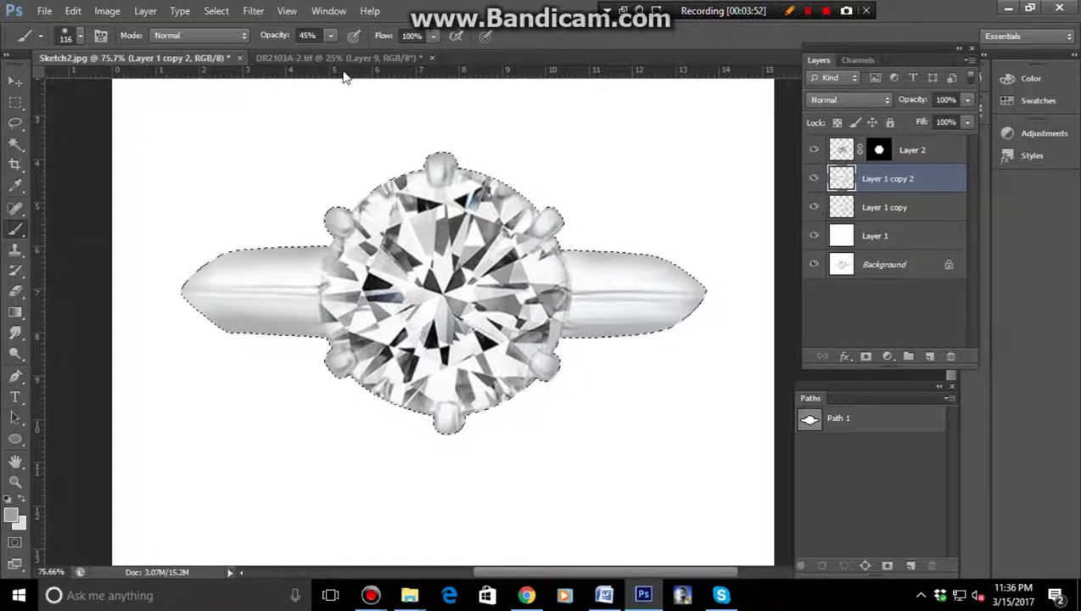
pyautogui.click(343, 58)
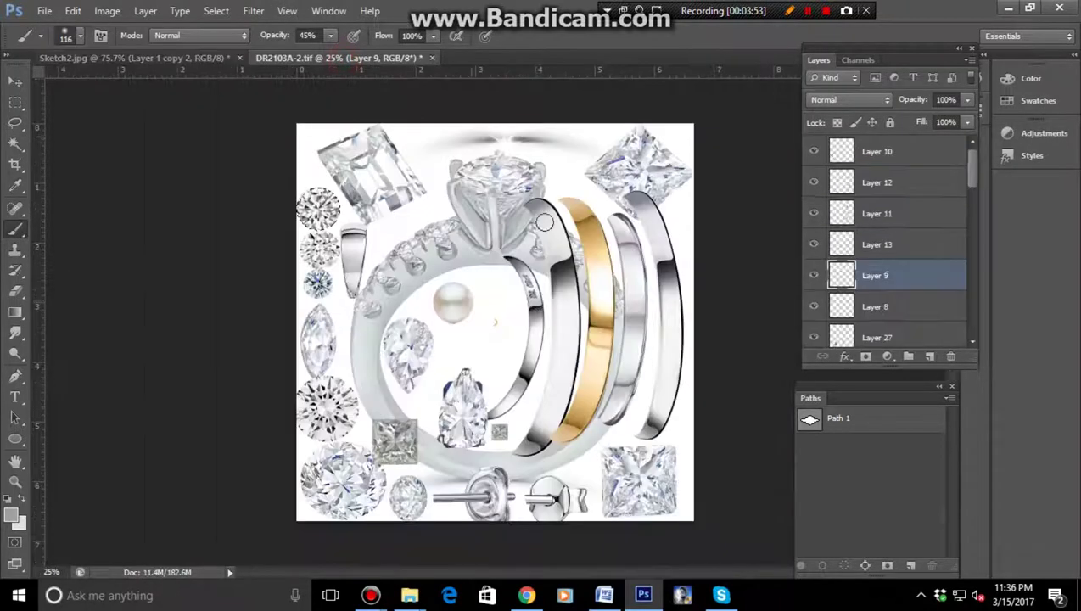
pyautogui.click(363, 327)
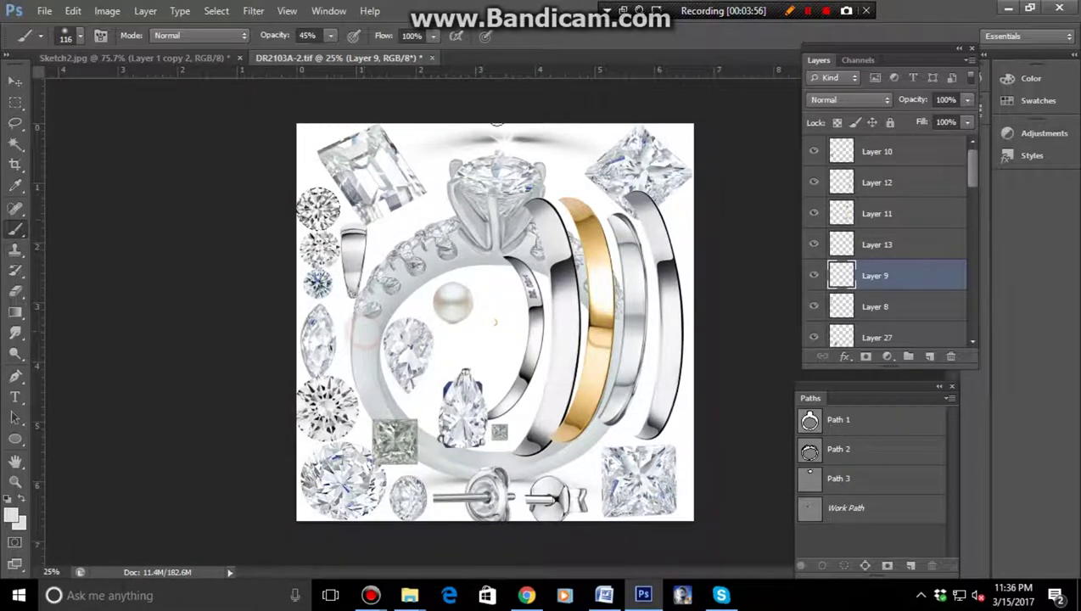
pyautogui.click(192, 59)
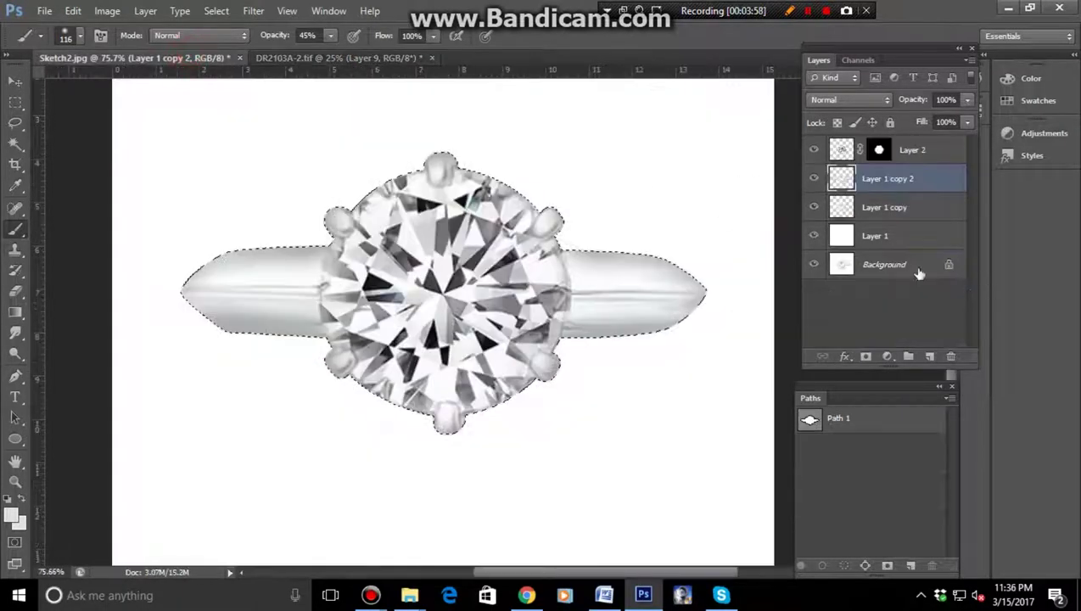
pyautogui.click(929, 356)
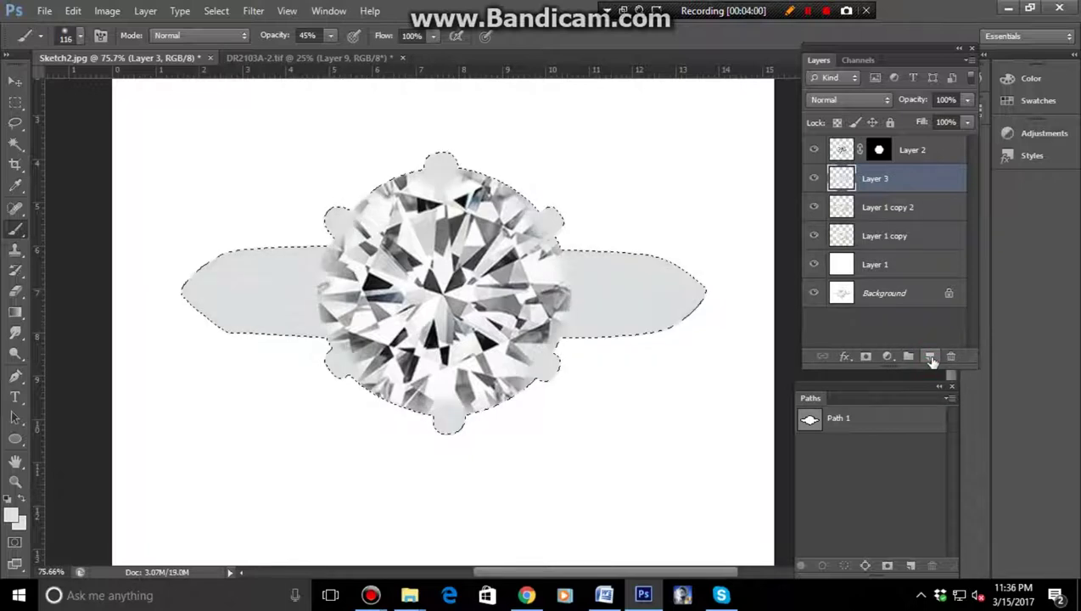
pyautogui.click(870, 100)
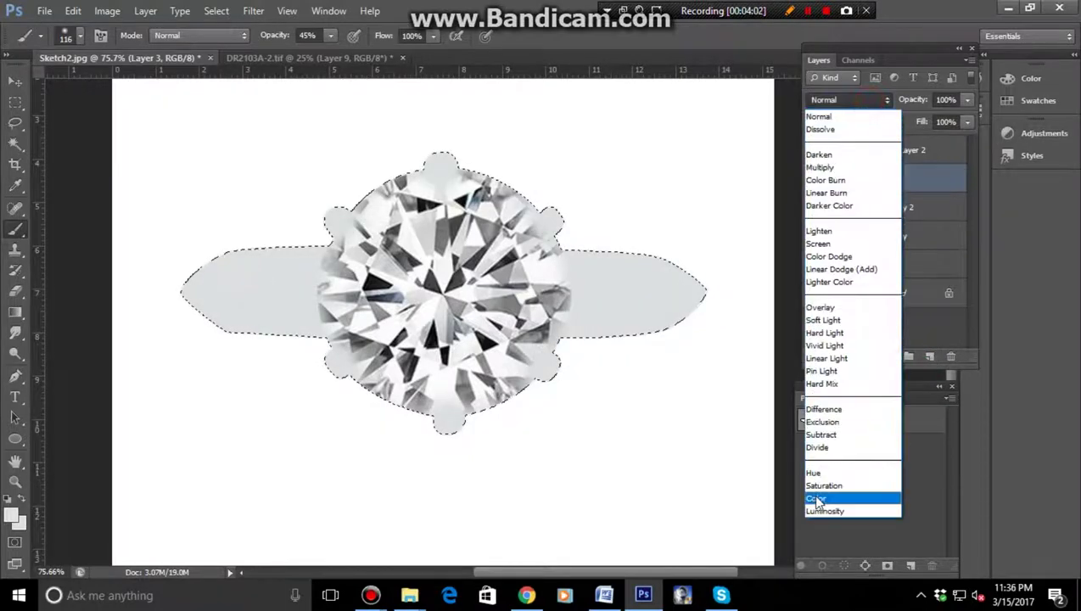
pyautogui.click(848, 499)
pyautogui.moveTo(717, 416)
pyautogui.mouseDown()
pyautogui.moveTo(666, 411)
pyautogui.moveTo(750, 409)
pyautogui.mouseUp()
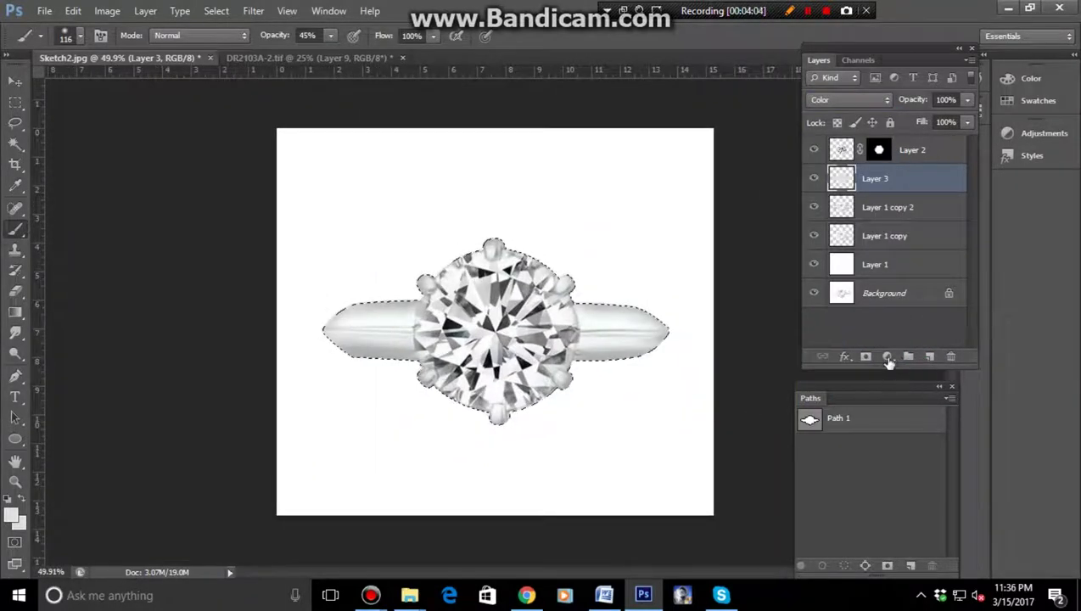
pyautogui.press('Delete')
# - Add a Selective Color adjustment with Whites Black at -19, then view the Neutrals range
pyautogui.click(887, 357)
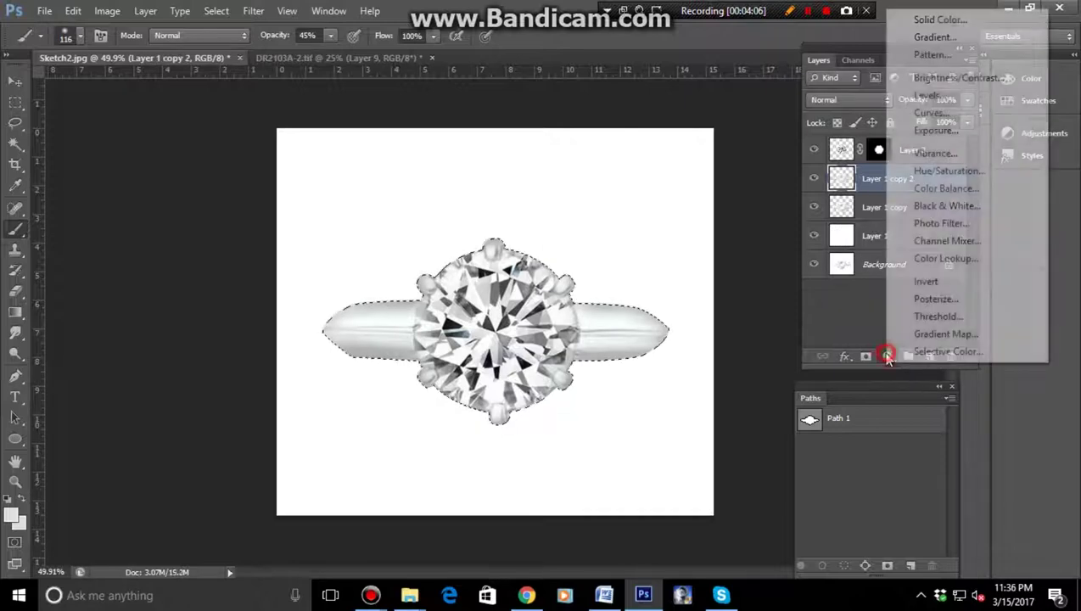
pyautogui.click(926, 357)
pyautogui.click(828, 173)
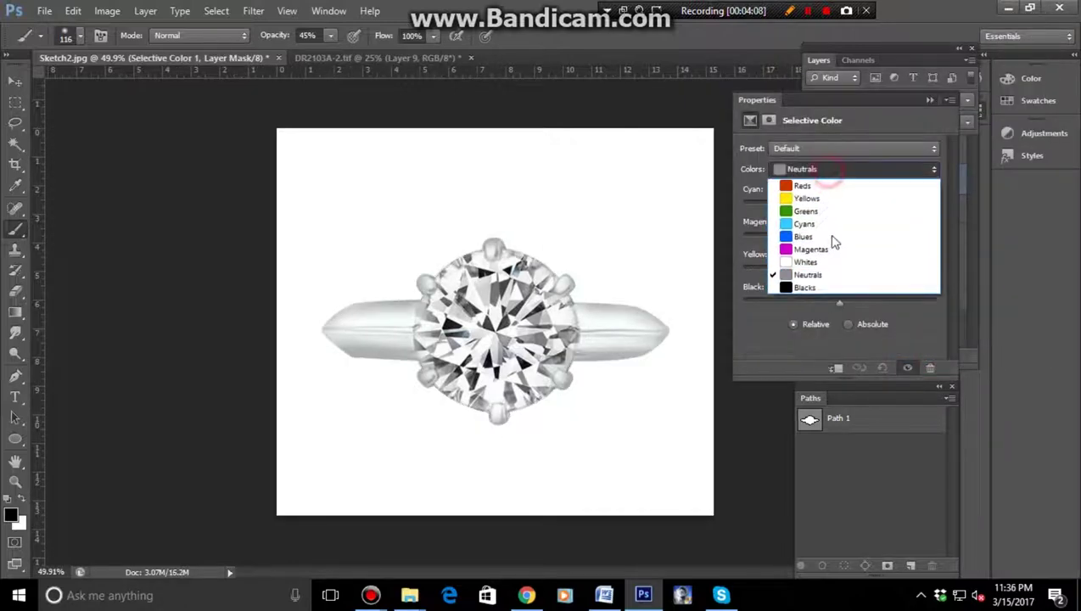
pyautogui.click(824, 262)
pyautogui.moveTo(840, 304); pyautogui.dragTo(817, 304)
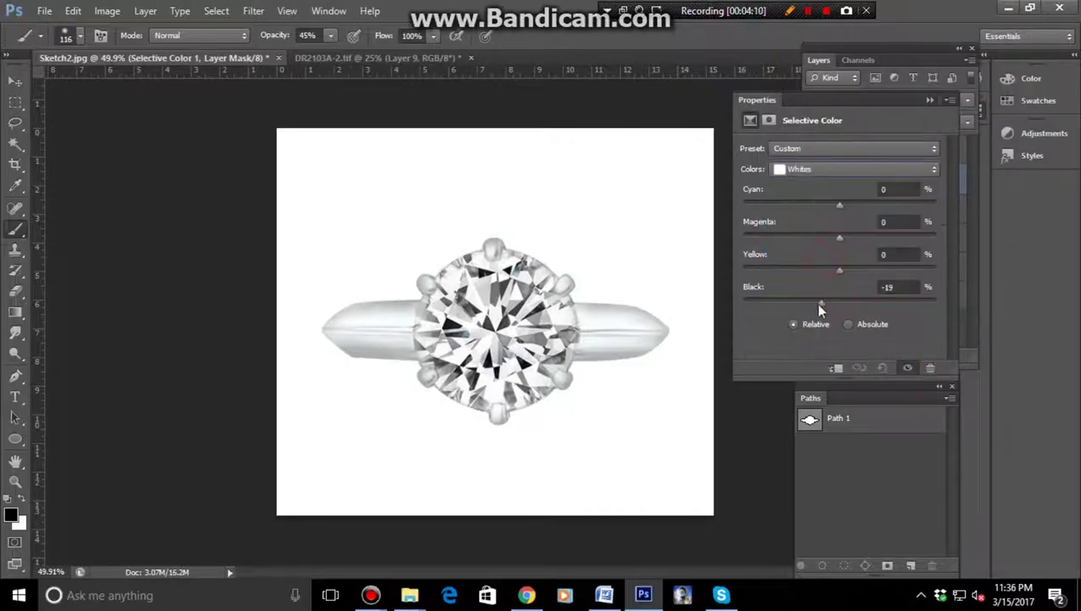
pyautogui.click(853, 170)
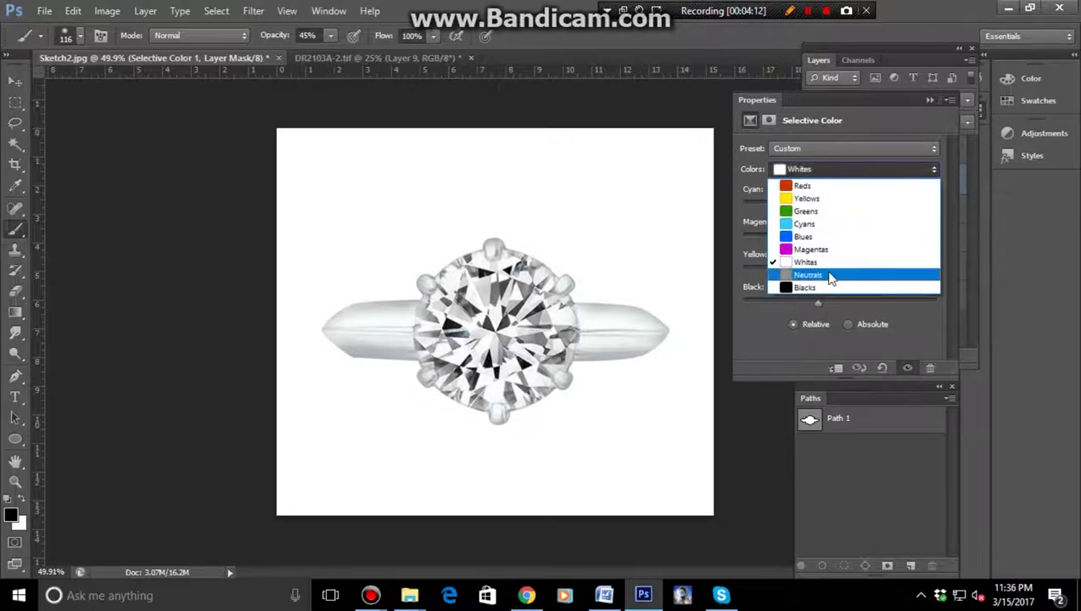
pyautogui.click(832, 276)
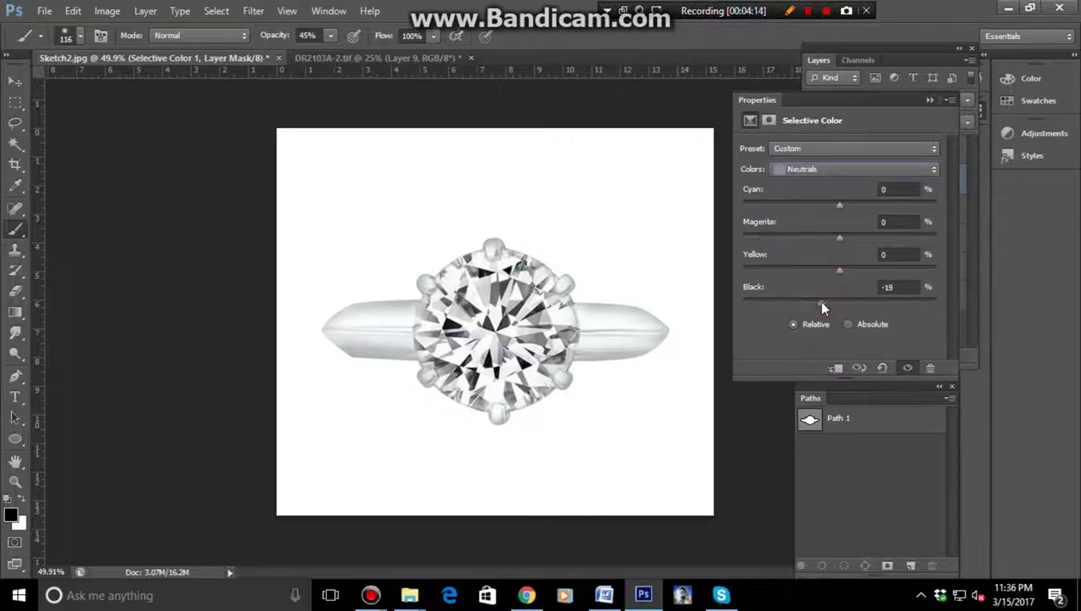
# - Close the adjustment properties and delete the Selective Color layer
pyautogui.click(930, 100)
pyautogui.moveTo(607, 340)
pyautogui.mouseDown()
pyautogui.moveTo(608, 397)
pyautogui.moveTo(676, 421)
pyautogui.moveTo(646, 400)
pyautogui.mouseUp()
pyautogui.press('Delete')
pyautogui.press('Delete')
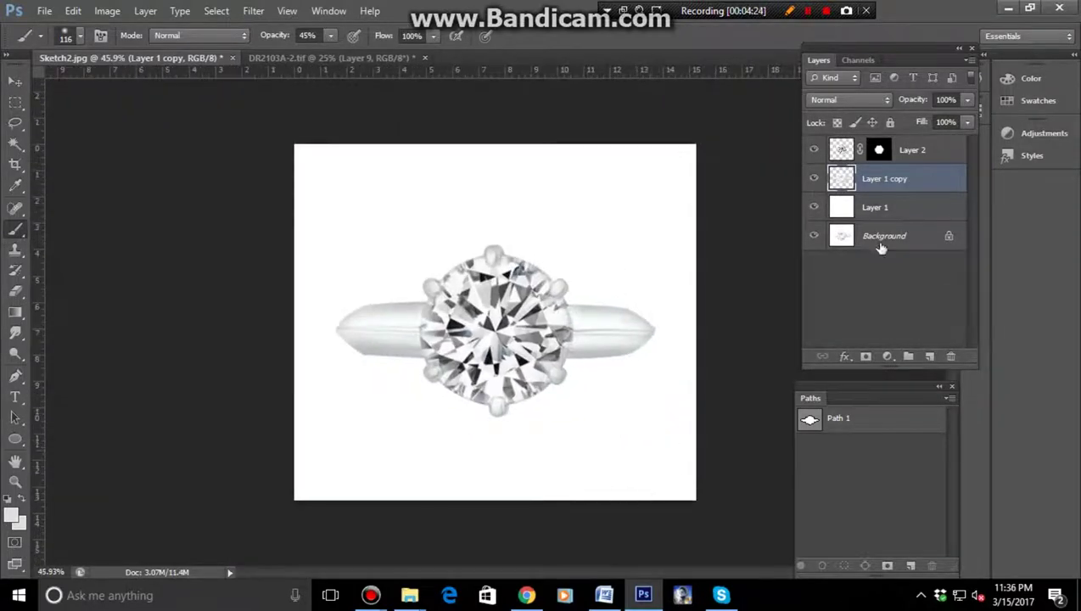
pyautogui.moveTo(826, 195); pyautogui.dragTo(848, 188)
pyautogui.click(888, 356)
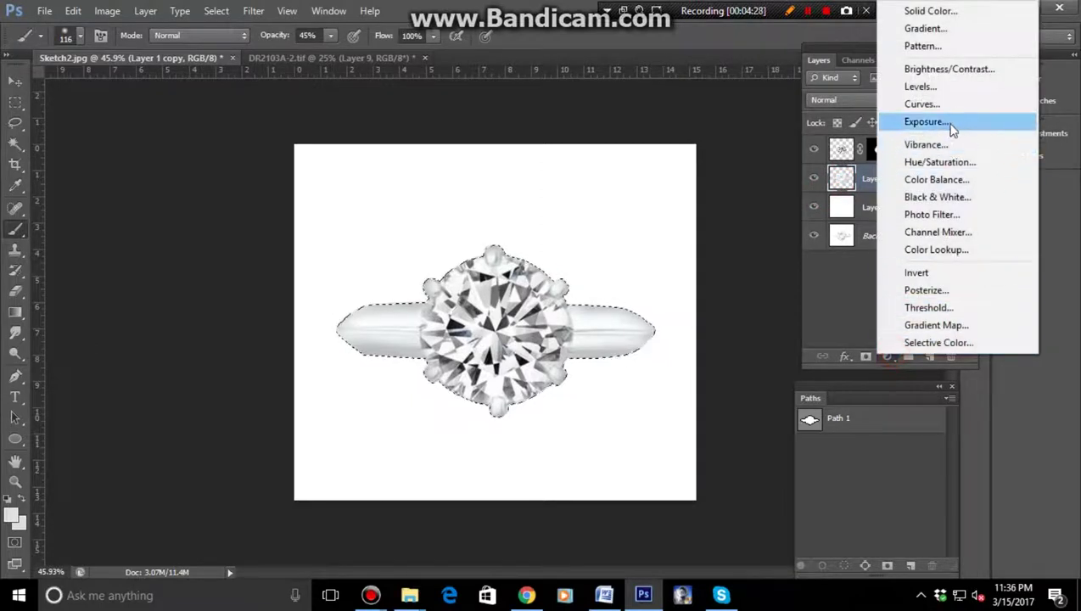
pyautogui.click(942, 121)
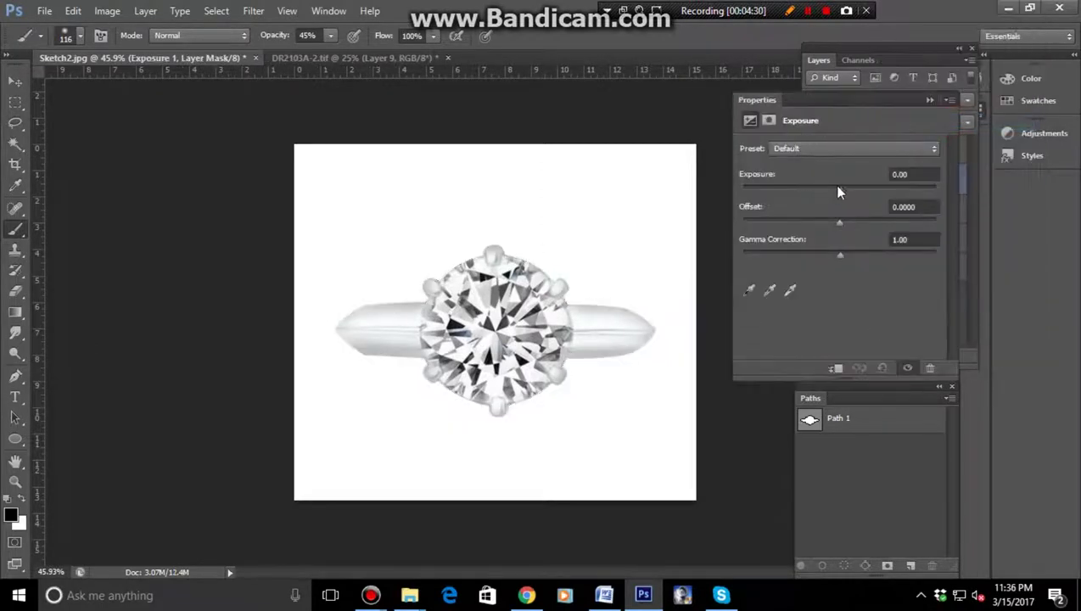
pyautogui.moveTo(841, 191); pyautogui.dragTo(843, 194)
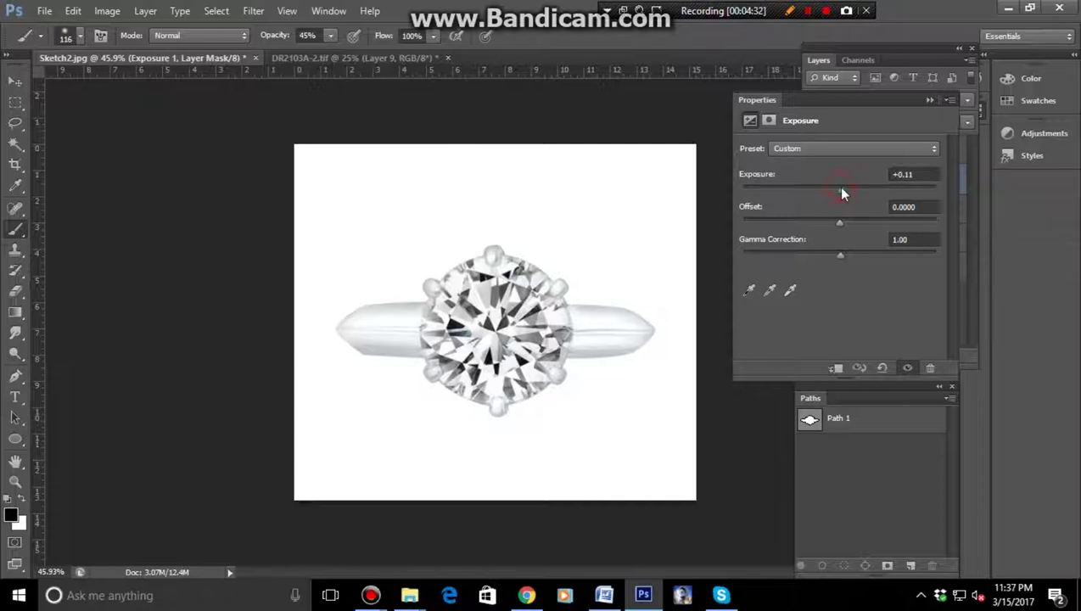
pyautogui.click(844, 255)
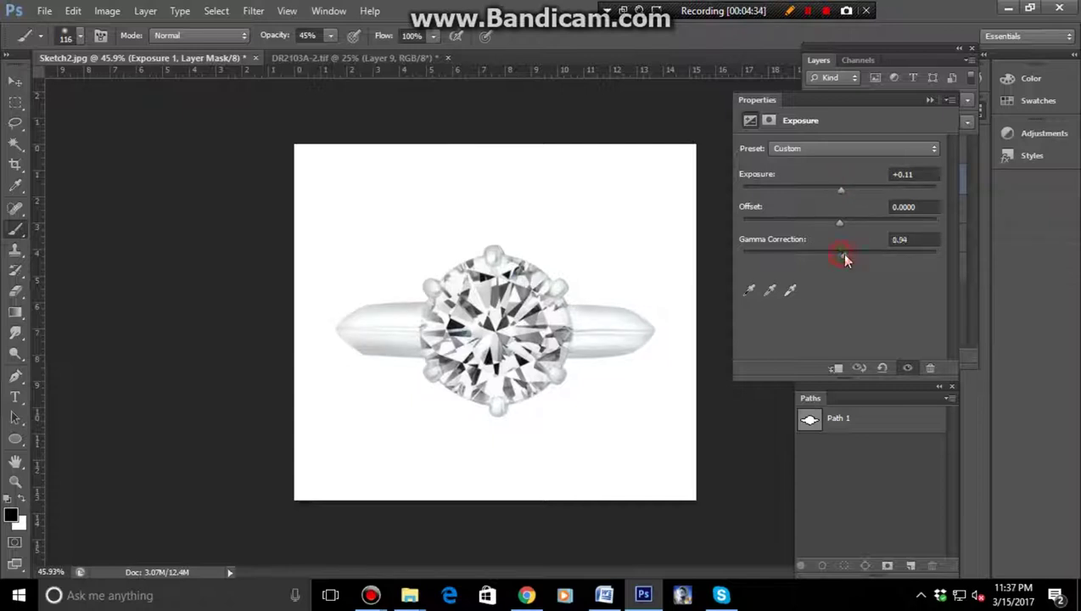
pyautogui.click(927, 101)
pyautogui.moveTo(574, 411); pyautogui.dragTo(658, 401)
pyautogui.press('Delete')
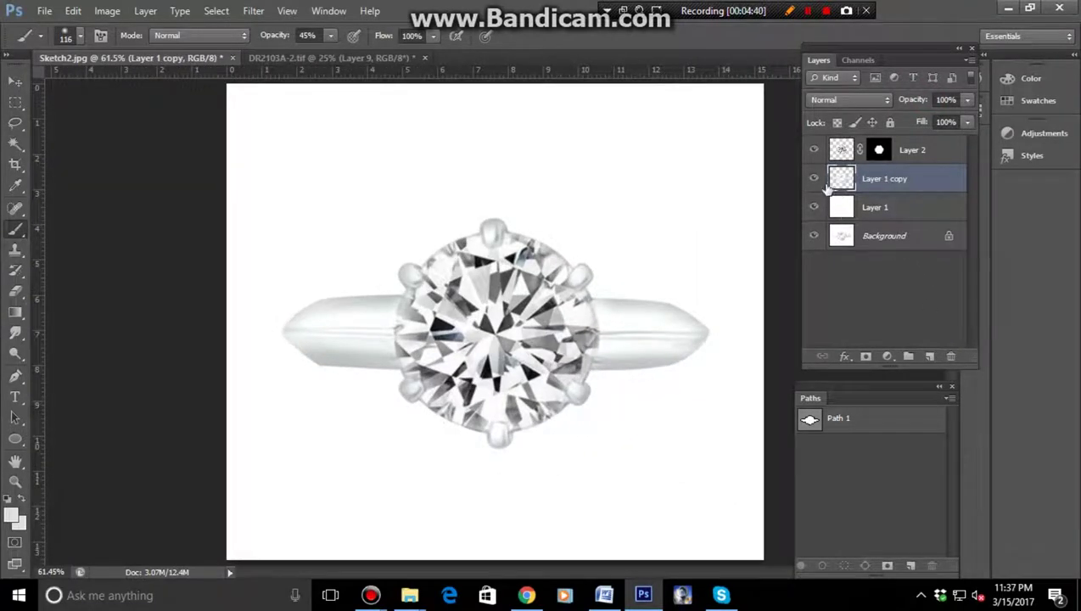
pyautogui.keyDown('alt'); pyautogui.click(814, 237); pyautogui.keyUp('alt')
pyautogui.keyDown('alt'); pyautogui.click(814, 236); pyautogui.keyUp('alt')
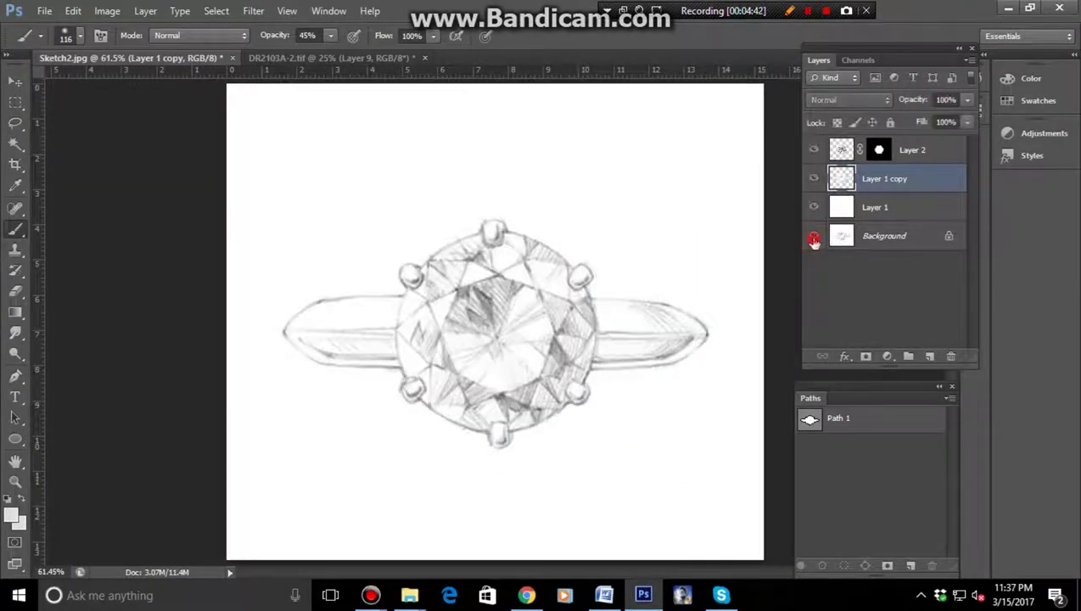
pyautogui.keyDown('alt'); pyautogui.click(813, 236); pyautogui.keyUp('alt')
pyautogui.keyDown('alt'); pyautogui.click(814, 236); pyautogui.keyUp('alt')
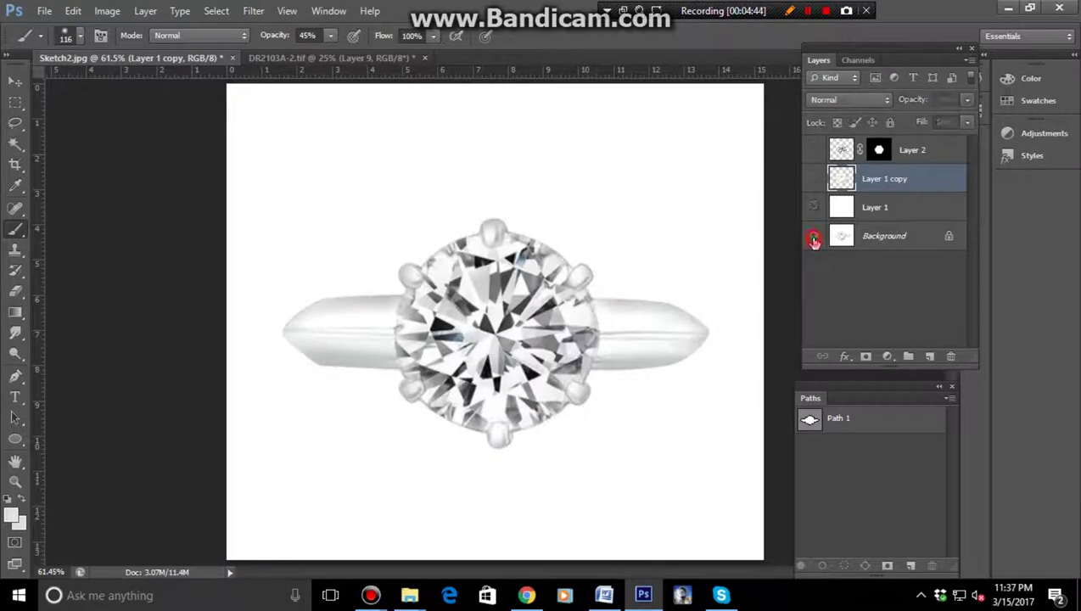
pyautogui.keyDown('alt'); pyautogui.click(814, 236); pyautogui.keyUp('alt')
pyautogui.keyDown('alt'); pyautogui.click(813, 237); pyautogui.keyUp('alt')
pyautogui.keyDown('alt'); pyautogui.click(814, 237); pyautogui.keyUp('alt')
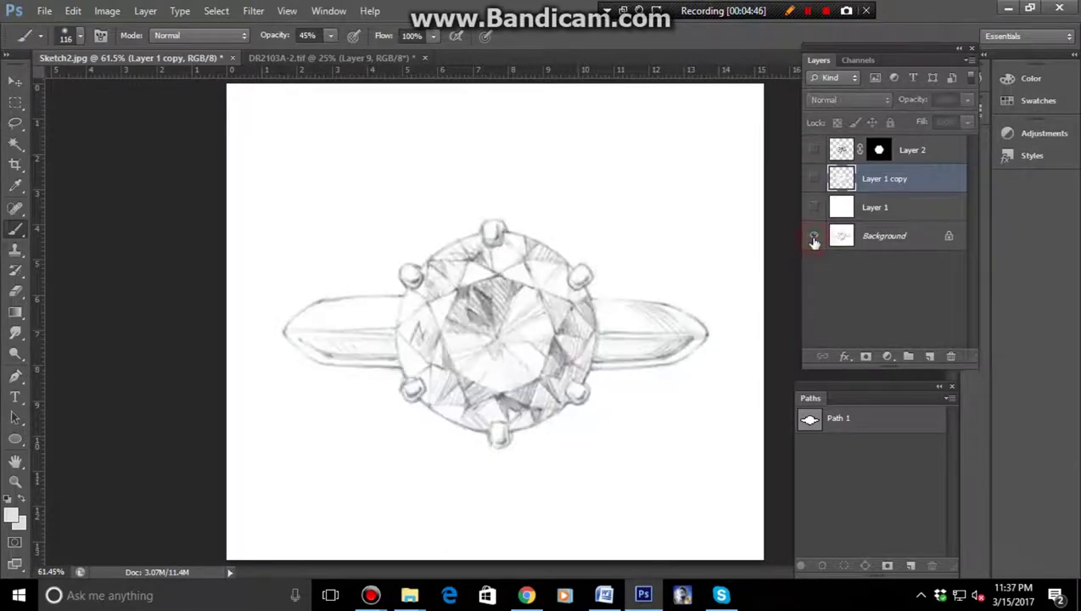
pyautogui.keyDown('alt'); pyautogui.click(814, 237); pyautogui.keyUp('alt')
pyautogui.moveTo(644, 357)
pyautogui.mouseDown()
pyautogui.moveTo(594, 366)
pyautogui.moveTo(623, 410)
pyautogui.mouseUp()
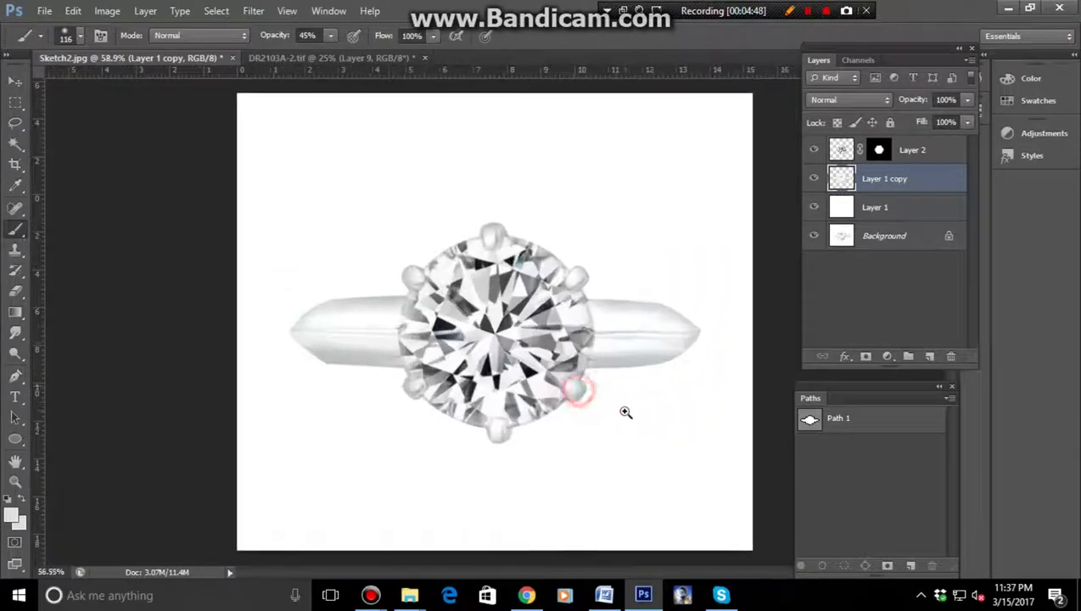
# - Copy the Group 2 shadow from the jewellery collage into the ring document
pyautogui.moveTo(600, 375)
pyautogui.mouseDown()
pyautogui.moveTo(648, 402)
pyautogui.moveTo(661, 393)
pyautogui.mouseUp()
pyautogui.moveTo(594, 357); pyautogui.dragTo(624, 366)
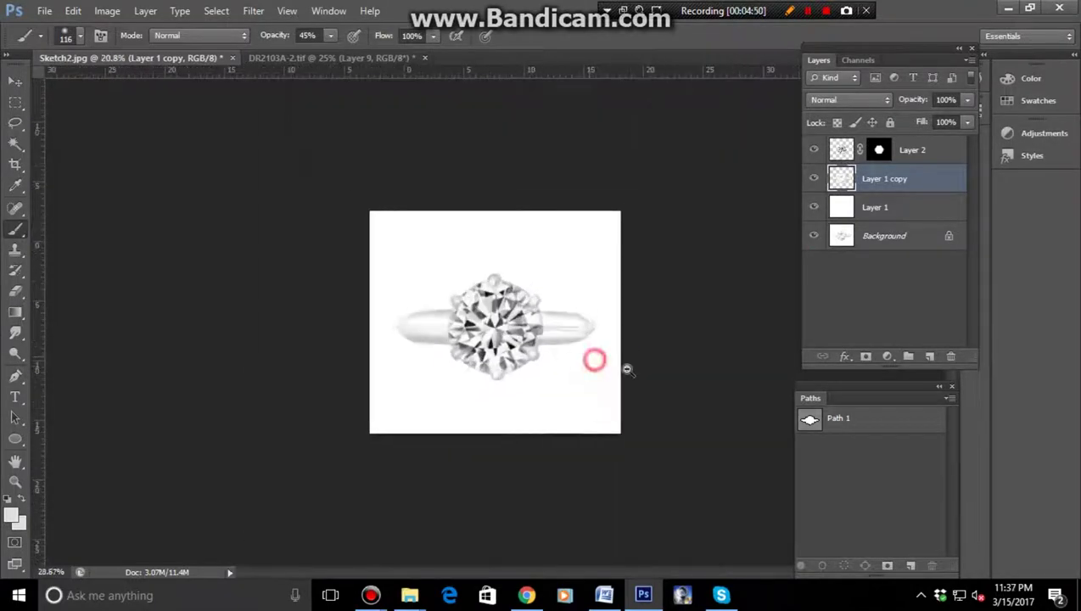
pyautogui.click(366, 58)
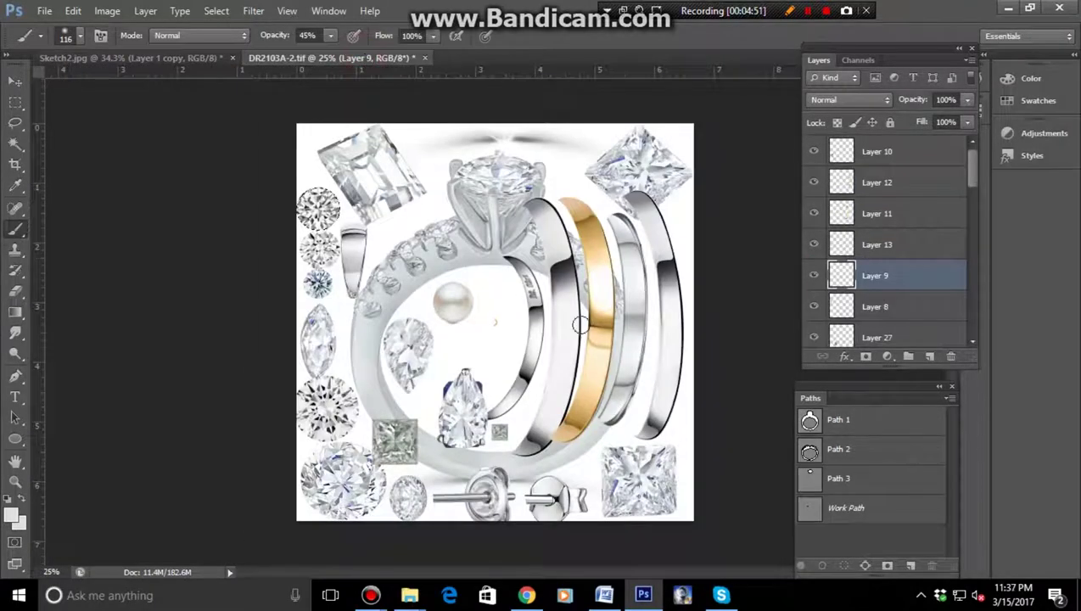
pyautogui.moveTo(355, 59); pyautogui.dragTo(208, 152)
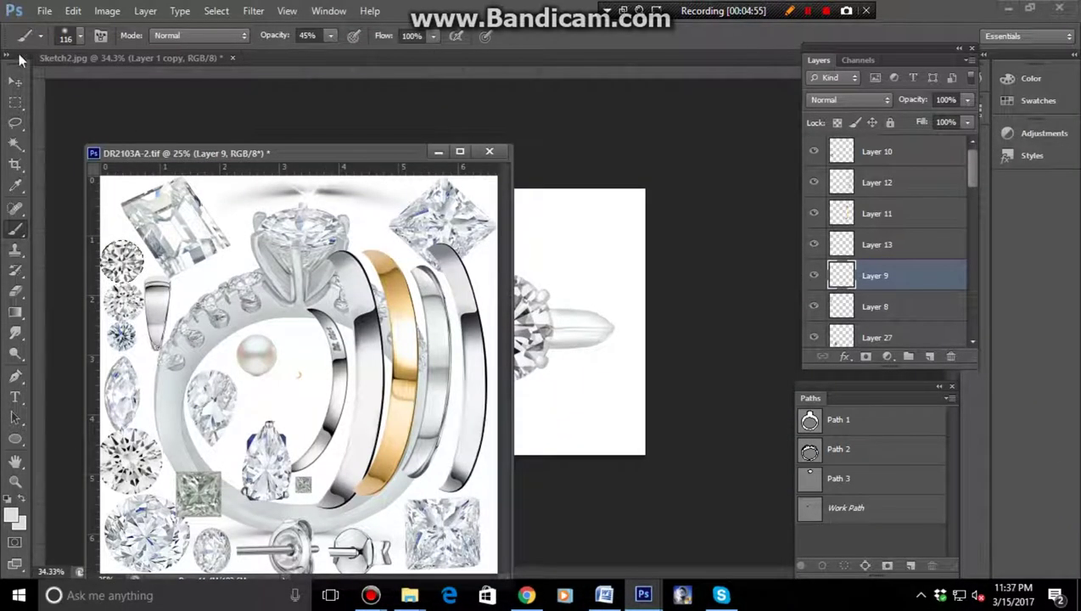
pyautogui.click(15, 80)
pyautogui.click(332, 195)
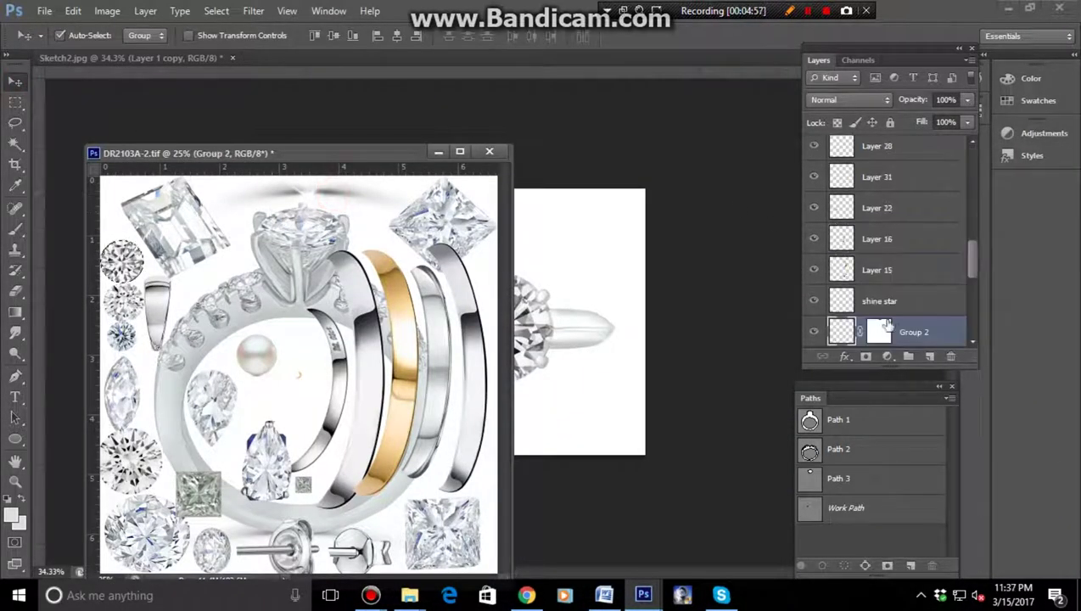
pyautogui.moveTo(891, 334); pyautogui.dragTo(594, 309)
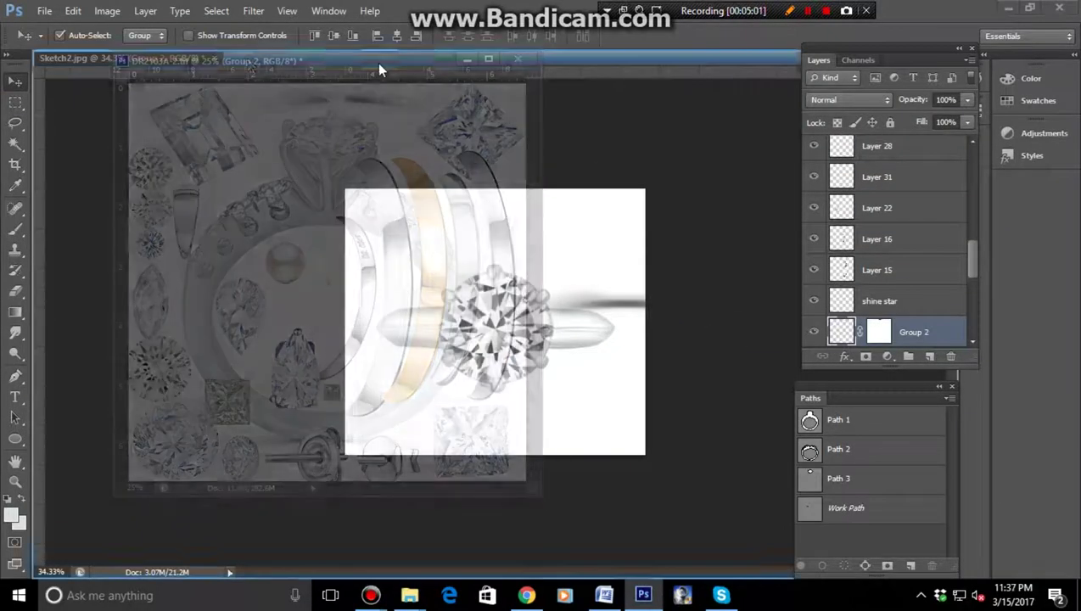
pyautogui.moveTo(349, 164); pyautogui.dragTo(377, 63)
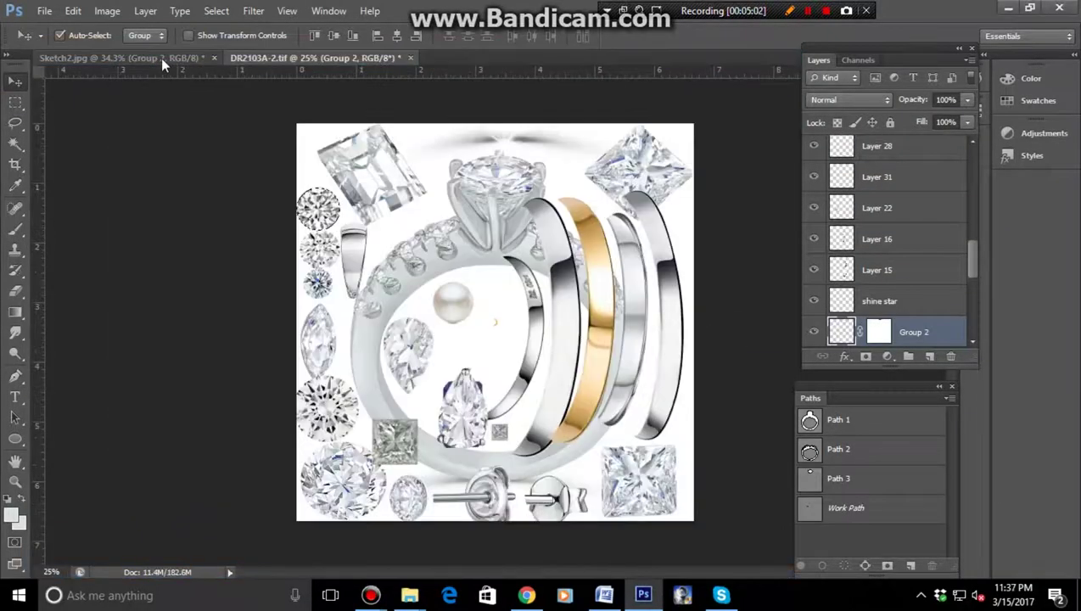
pyautogui.click(160, 58)
# - Move the shadow under the ring and place Group 2 beneath the ring layer
pyautogui.hotkey('ctrl', 't')
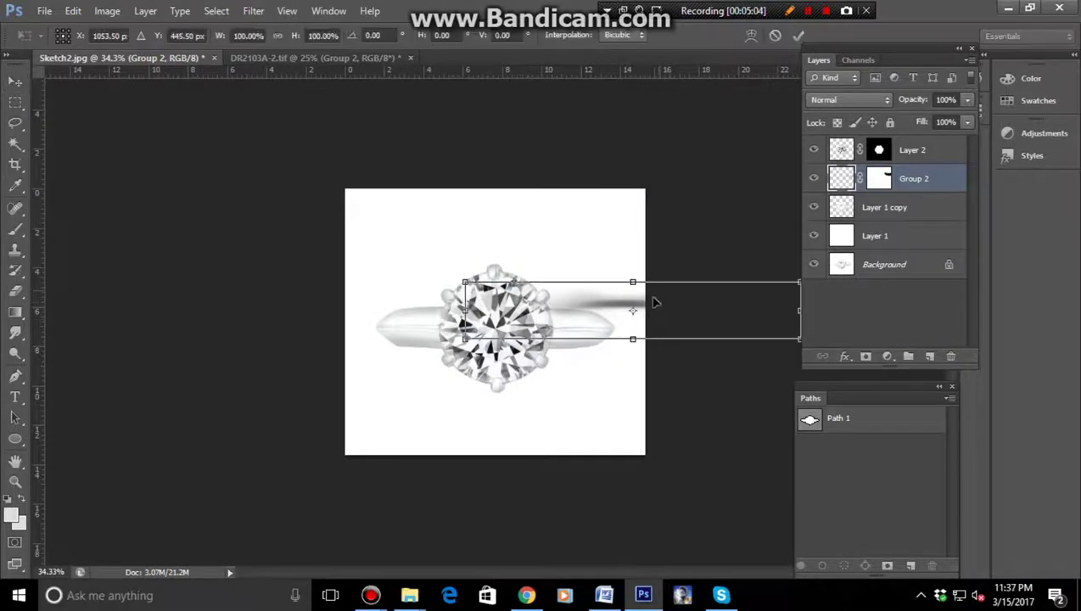
pyautogui.moveTo(666, 310); pyautogui.dragTo(550, 416)
pyautogui.press('Return')
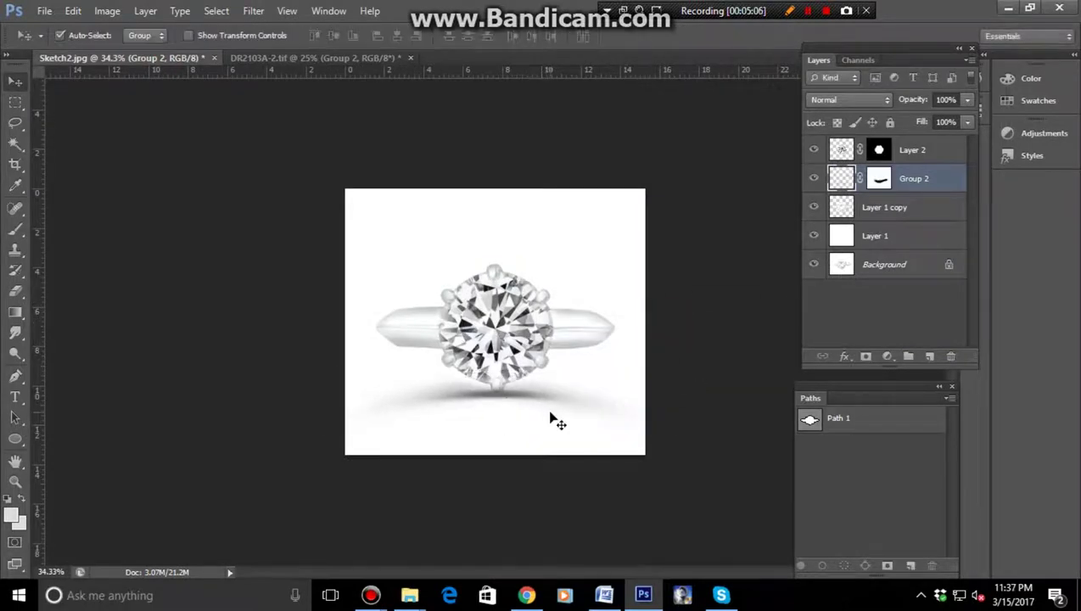
pyautogui.moveTo(939, 198); pyautogui.dragTo(941, 212)
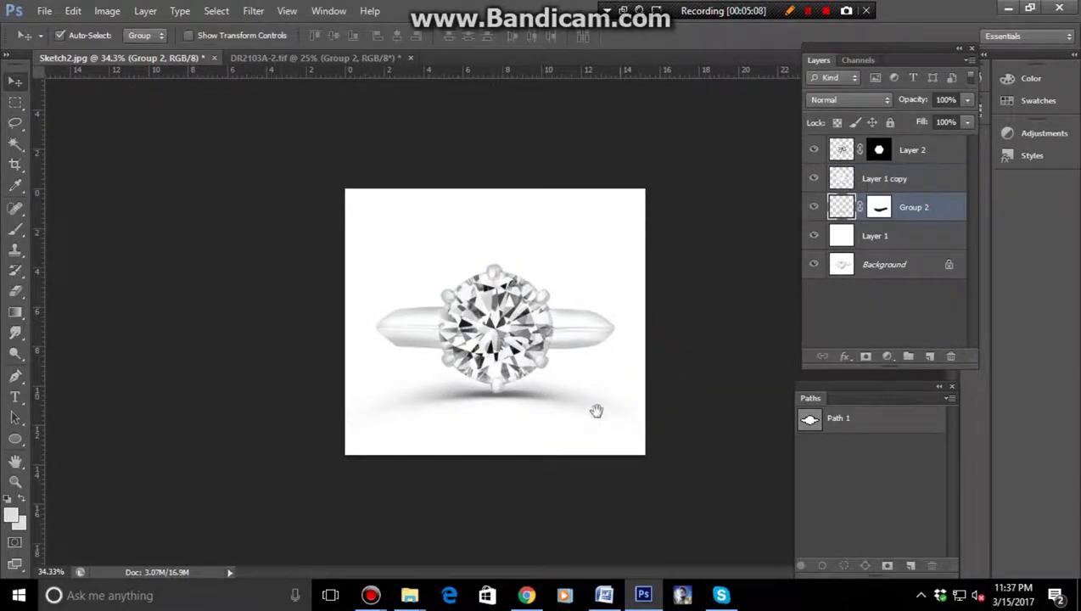
pyautogui.scroll(2, 552, 426)
pyautogui.scroll(-5, 575, 439)
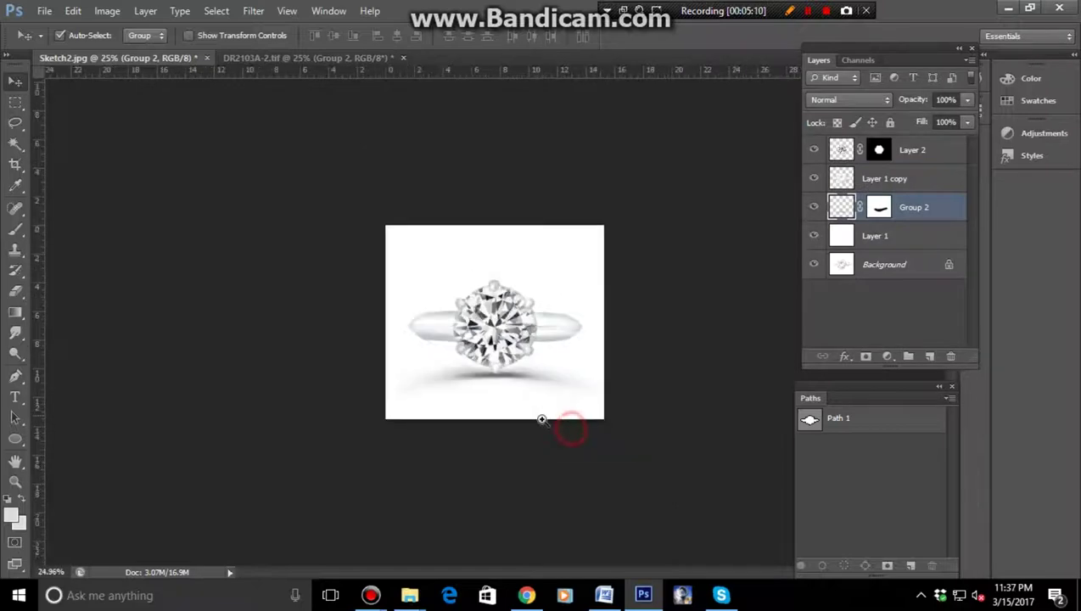
pyautogui.scroll(3, 581, 439)
# - Scale the shadow down to about 80% of its size
pyautogui.hotkey('ctrl', 't')
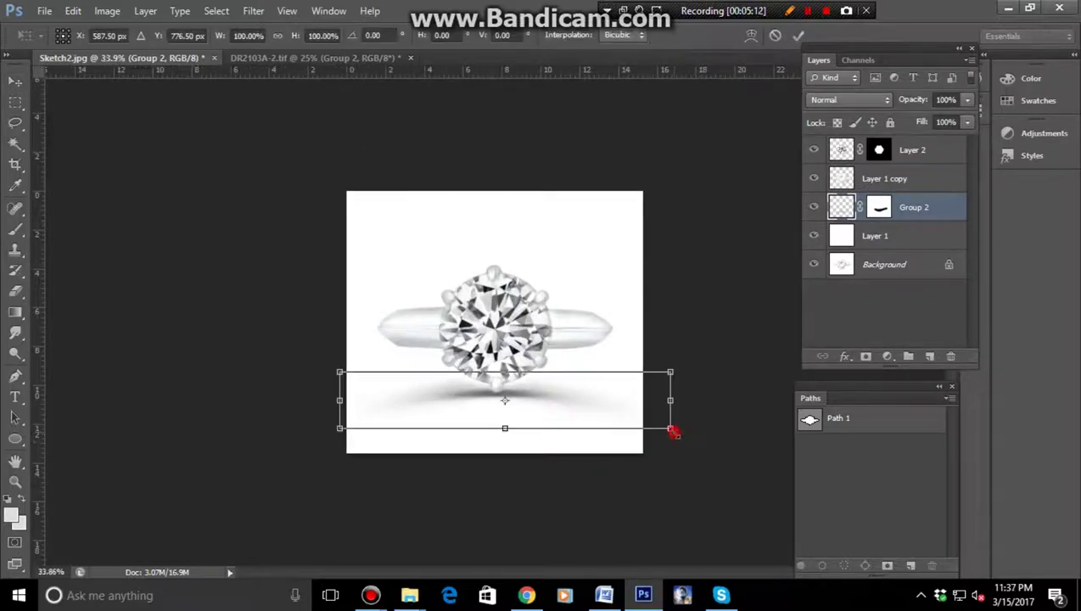
pyautogui.moveTo(673, 431); pyautogui.dragTo(641, 430)
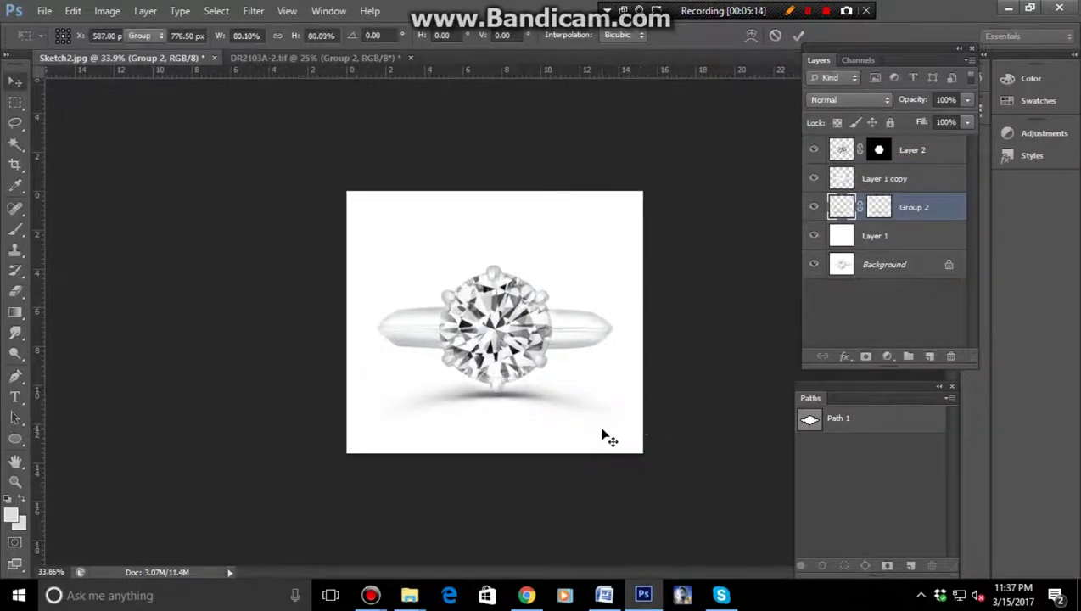
pyautogui.press('Return')
pyautogui.moveTo(470, 424)
pyautogui.mouseDown()
pyautogui.moveTo(631, 381)
pyautogui.moveTo(658, 407)
pyautogui.moveTo(635, 399)
pyautogui.mouseUp()
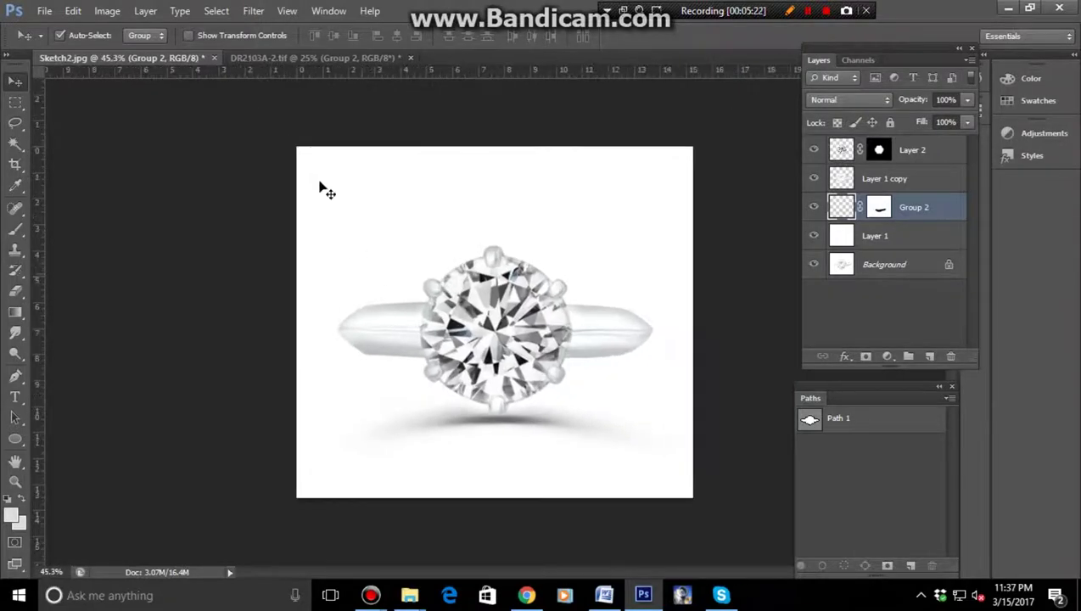
# - Paste the collage's shine star above Layer 2, shrunk and placed on the diamond
pyautogui.click(288, 59)
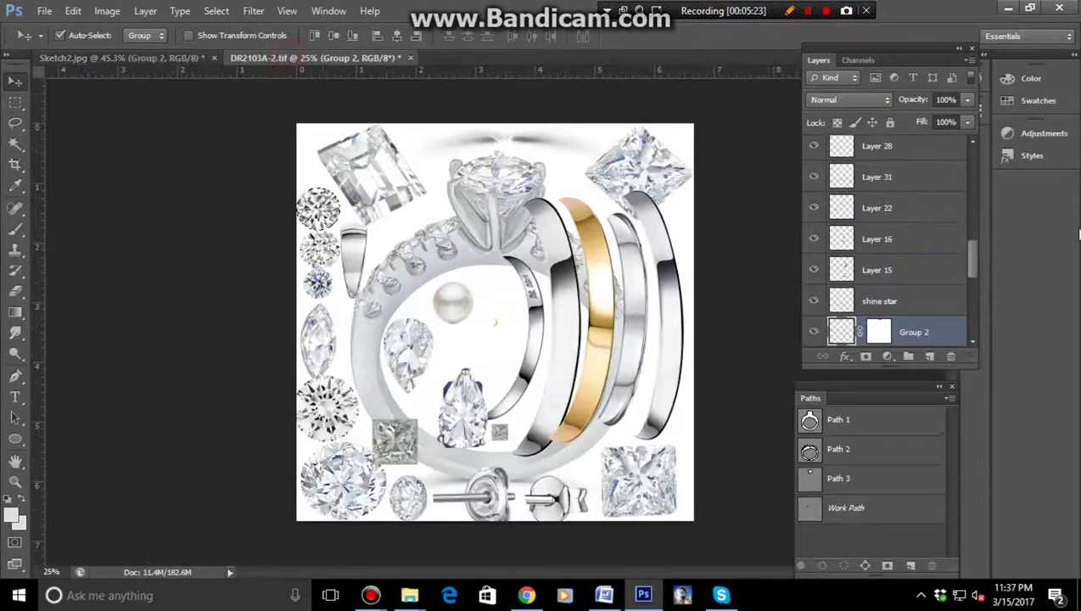
pyautogui.click(889, 302)
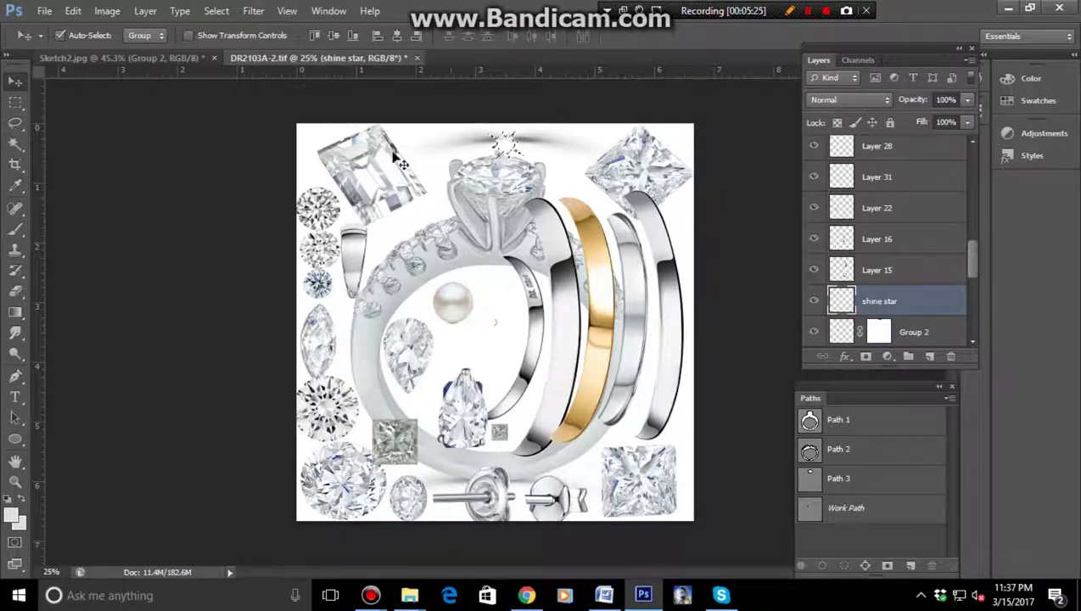
pyautogui.click(127, 61)
pyautogui.click(917, 166)
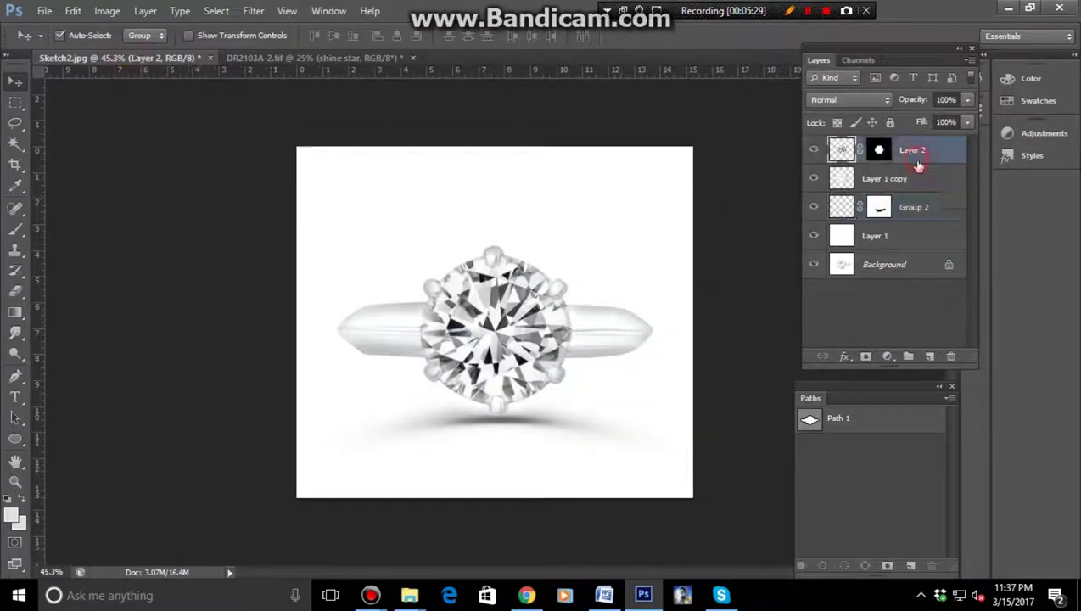
pyautogui.hotkey('ctrl', 'v')
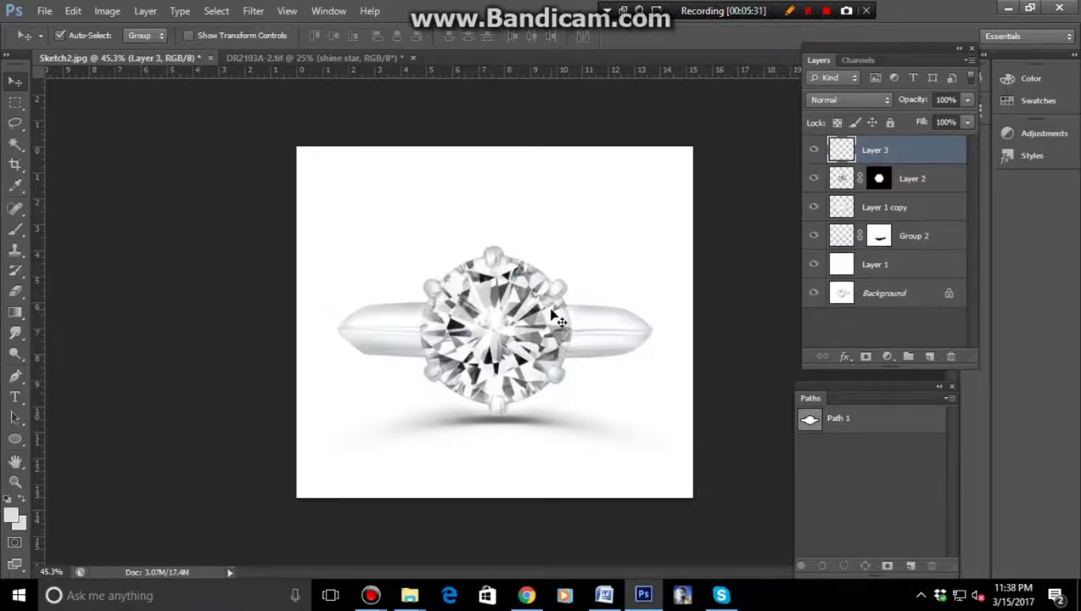
pyautogui.hotkey('ctrl', 't')
pyautogui.moveTo(548, 385); pyautogui.dragTo(502, 330)
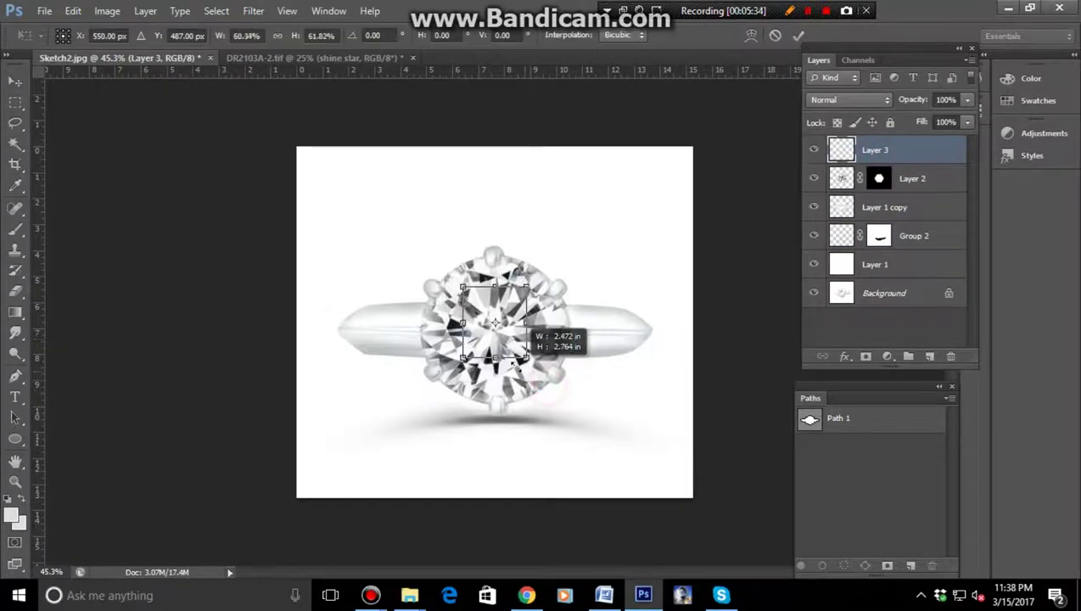
pyautogui.moveTo(471, 296)
pyautogui.mouseDown()
pyautogui.moveTo(494, 257)
pyautogui.moveTo(582, 352)
pyautogui.moveTo(424, 329)
pyautogui.moveTo(420, 348)
pyautogui.moveTo(481, 337)
pyautogui.mouseUp()
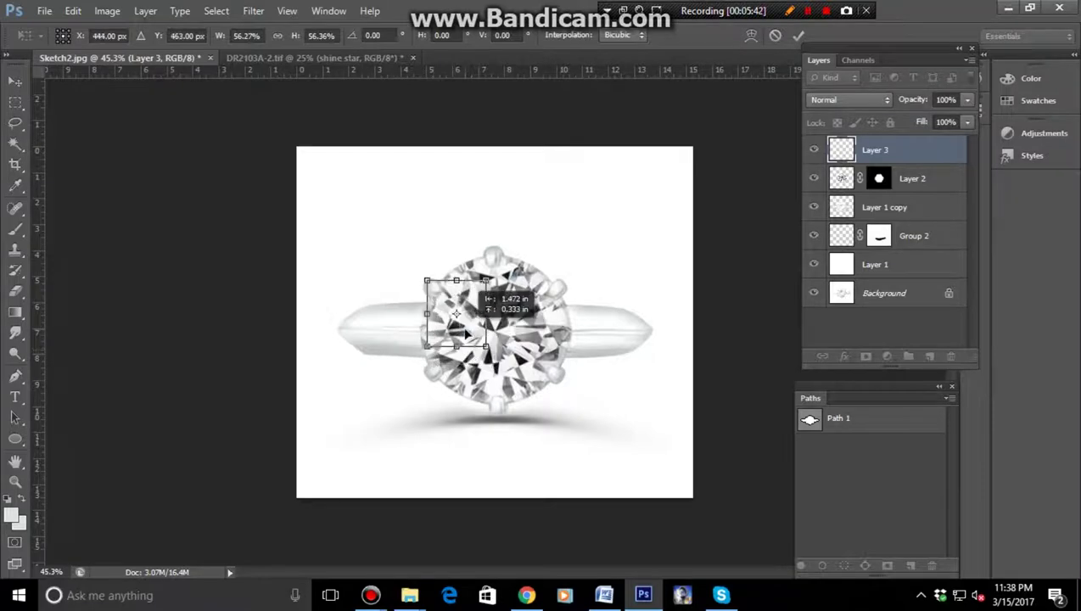
pyautogui.press('Return')
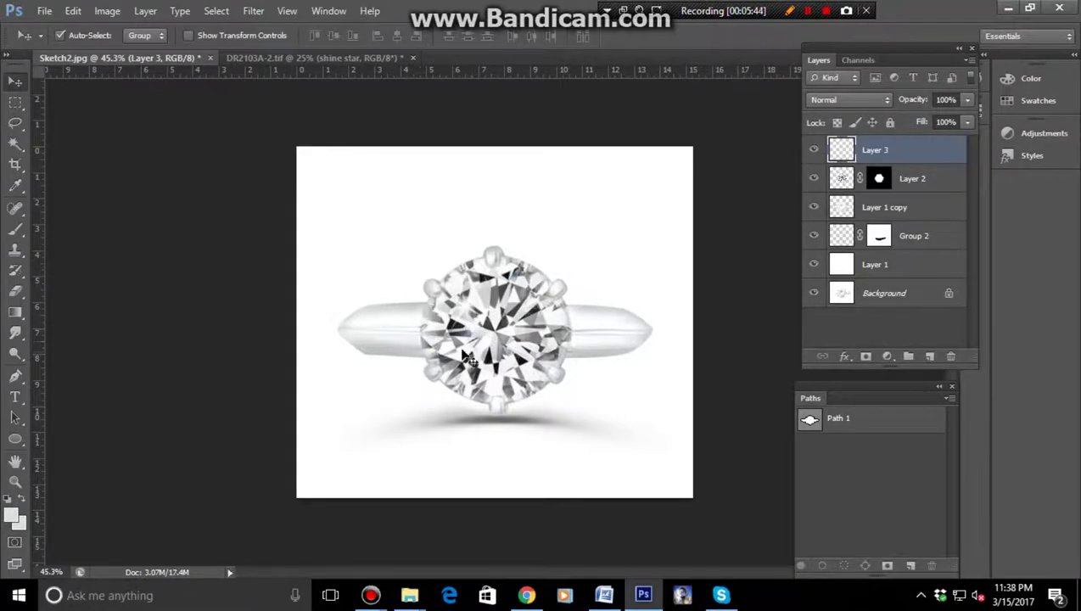
# - Duplicate the sparkle as Layer 3 copy and place it elsewhere on the ring
pyautogui.scroll(2, 465, 357)
pyautogui.moveTo(462, 312); pyautogui.dragTo(395, 352)
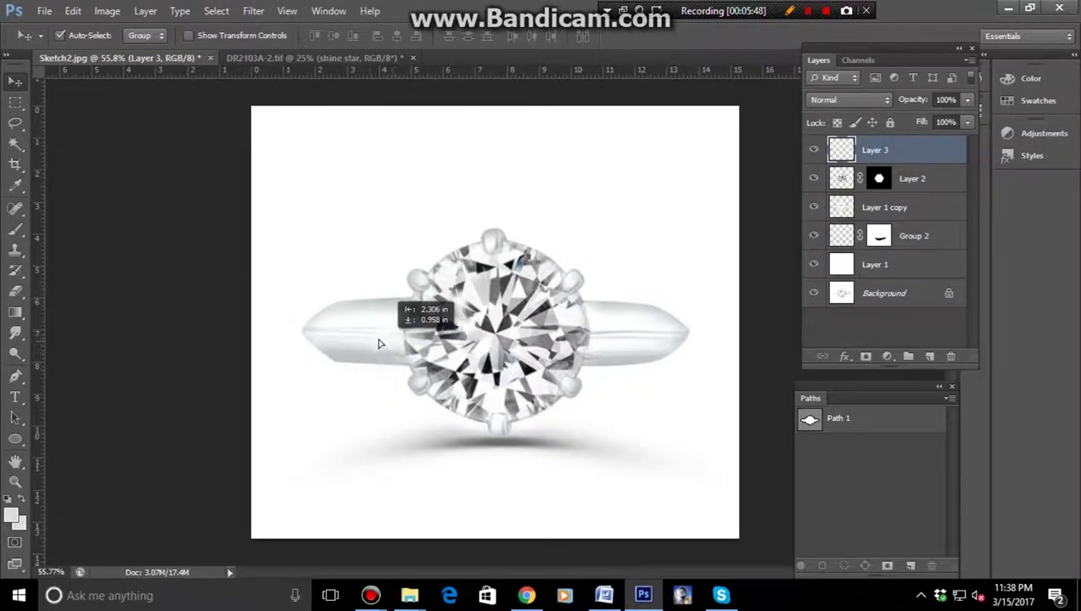
pyautogui.moveTo(396, 352)
pyautogui.mouseDown()
pyautogui.moveTo(657, 318)
pyautogui.moveTo(580, 350)
pyautogui.moveTo(610, 366)
pyautogui.mouseUp()
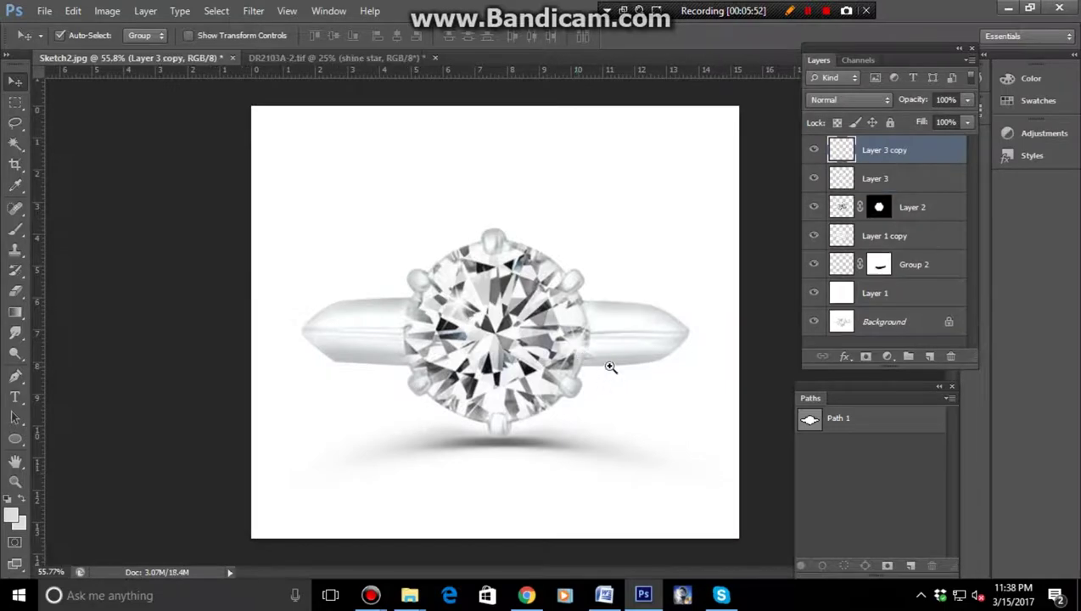
pyautogui.scroll(-3, 610, 367)
pyautogui.scroll(2, 579, 361)
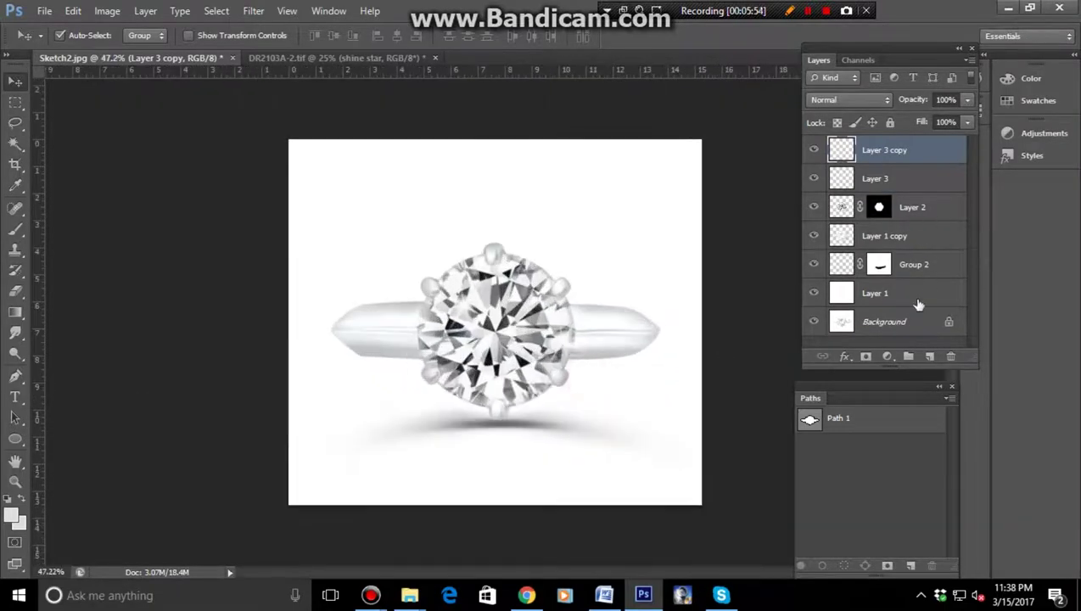
# - Group all of the ring render's layers into a single group
pyautogui.keyDown('shift'); pyautogui.click(917, 300); pyautogui.keyUp('shift')
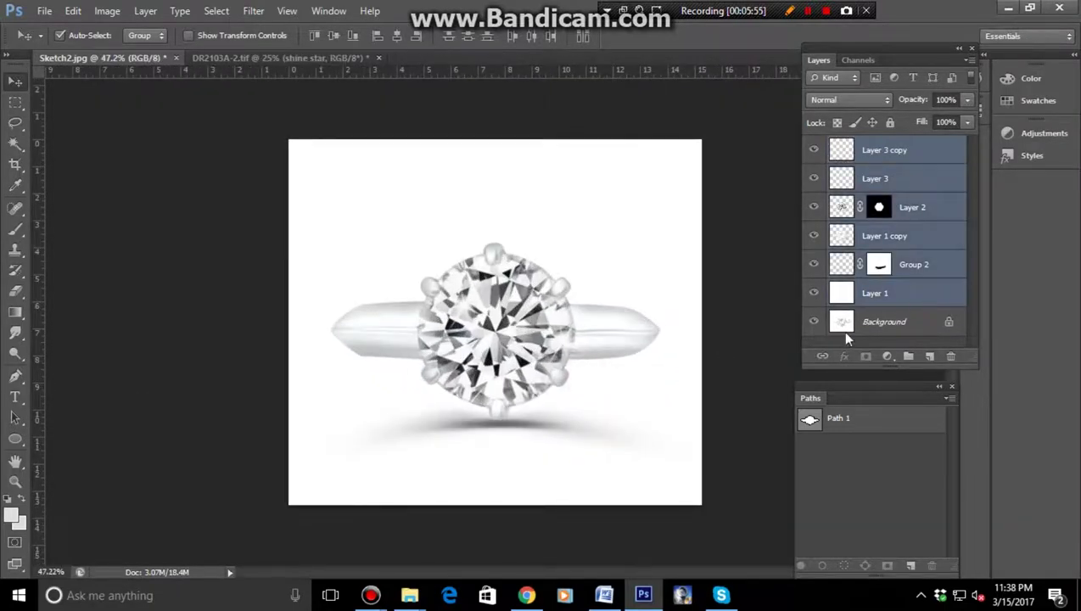
pyautogui.hotkey('ctrl', 'g')
pyautogui.scroll(-3, 636, 373)
pyautogui.scroll(1, 653, 419)
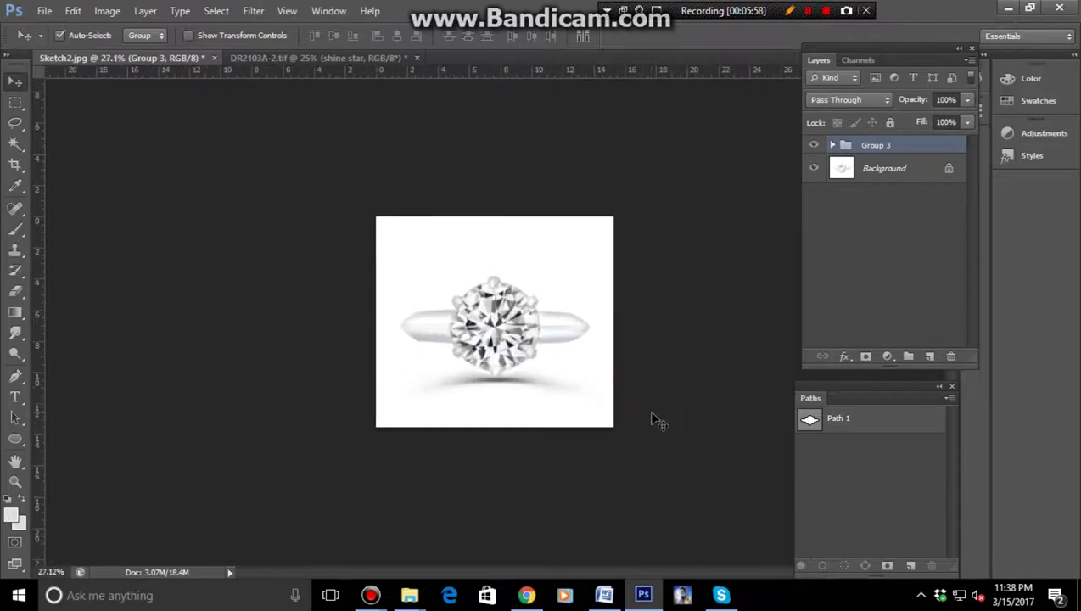
# - Extend the canvas to the right with the Crop tool to make room
pyautogui.press('c')
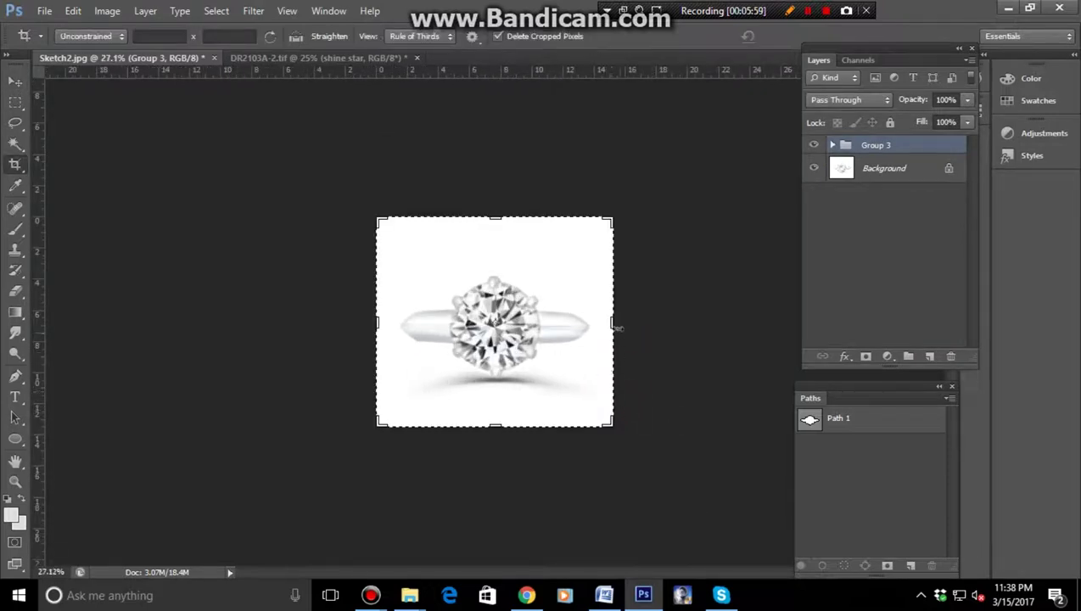
pyautogui.moveTo(617, 319); pyautogui.dragTo(729, 322)
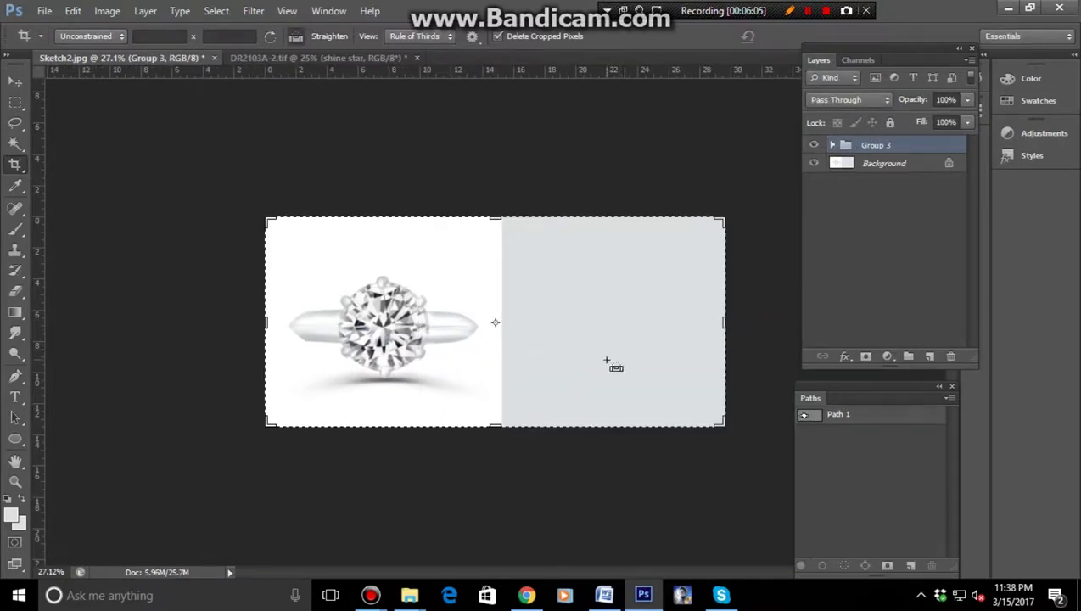
pyautogui.press('Return')
# - Move the ring render group into the new right half beside the sketch
pyautogui.hotkey('ctrl', 't')
pyautogui.moveTo(529, 343)
pyautogui.mouseDown()
pyautogui.moveTo(713, 344)
pyautogui.moveTo(726, 331)
pyautogui.mouseUp()
pyautogui.press('Return')
# - Trim the canvas's left edge slightly inward with another crop
pyautogui.press('c')
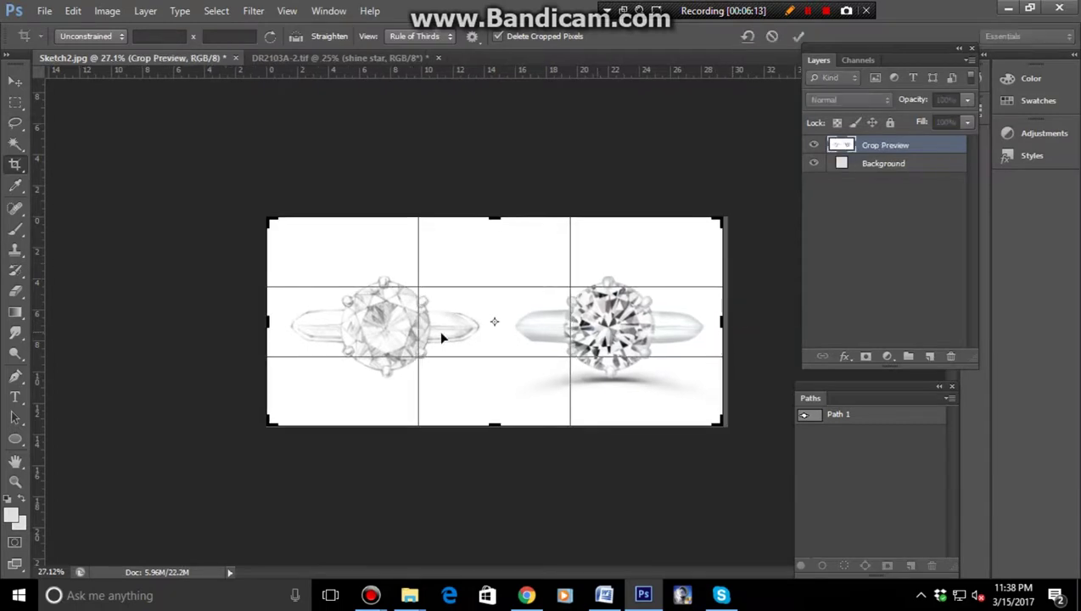
pyautogui.moveTo(271, 321); pyautogui.dragTo(285, 321)
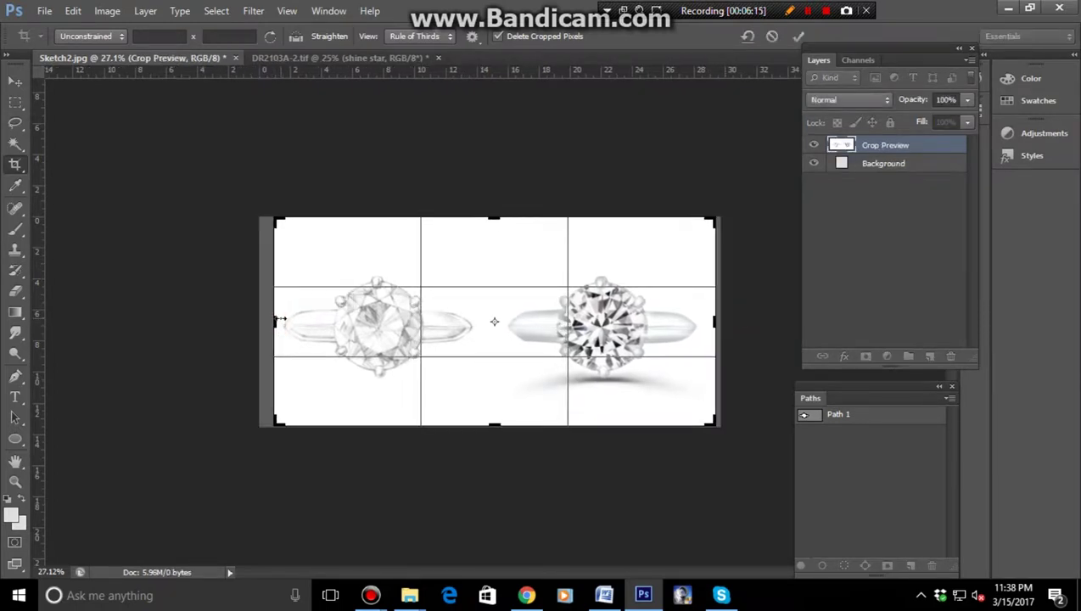
pyautogui.press('Return')
pyautogui.press('v')
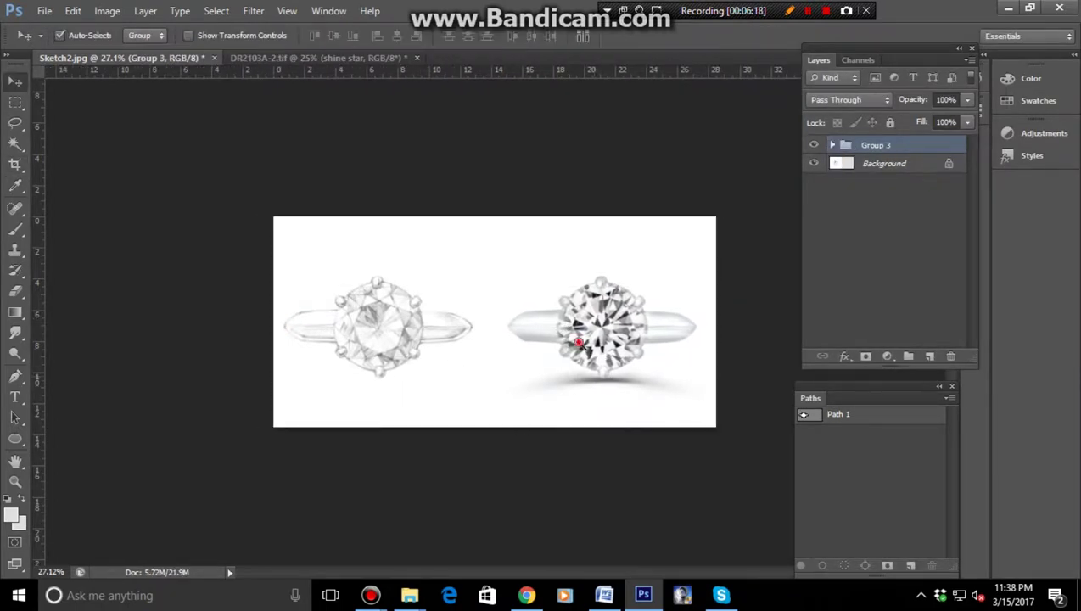
pyautogui.scroll(-2, 627, 356)
pyautogui.scroll(4, 707, 382)
pyautogui.scroll(-3, 707, 382)
pyautogui.scroll(3, 594, 319)
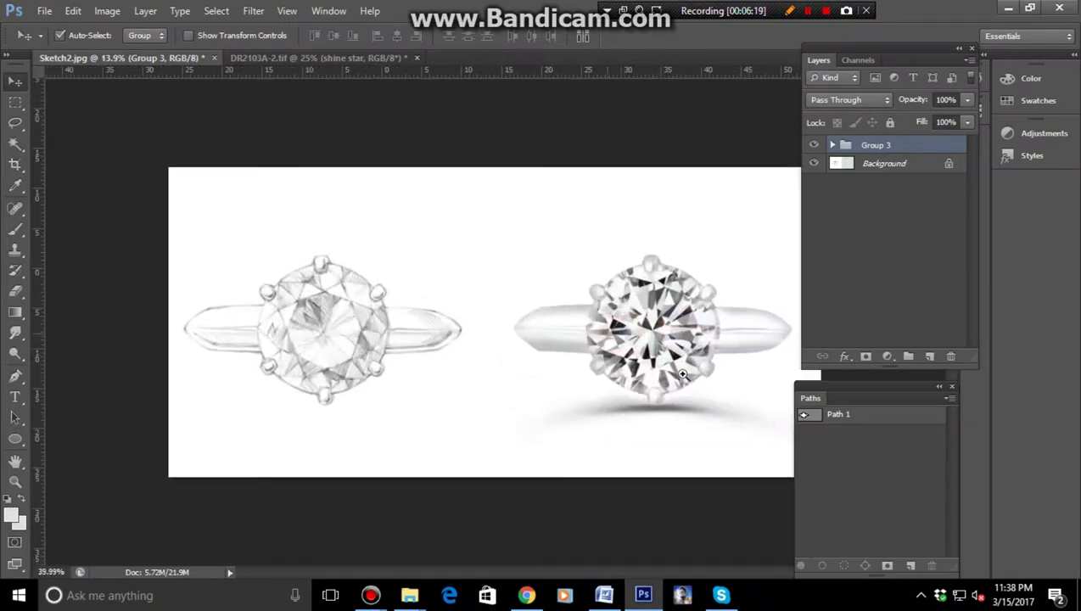
pyautogui.scroll(1, 657, 380)
pyautogui.scroll(-6, 675, 390)
pyautogui.scroll(5, 676, 390)
pyautogui.scroll(-3, 647, 354)
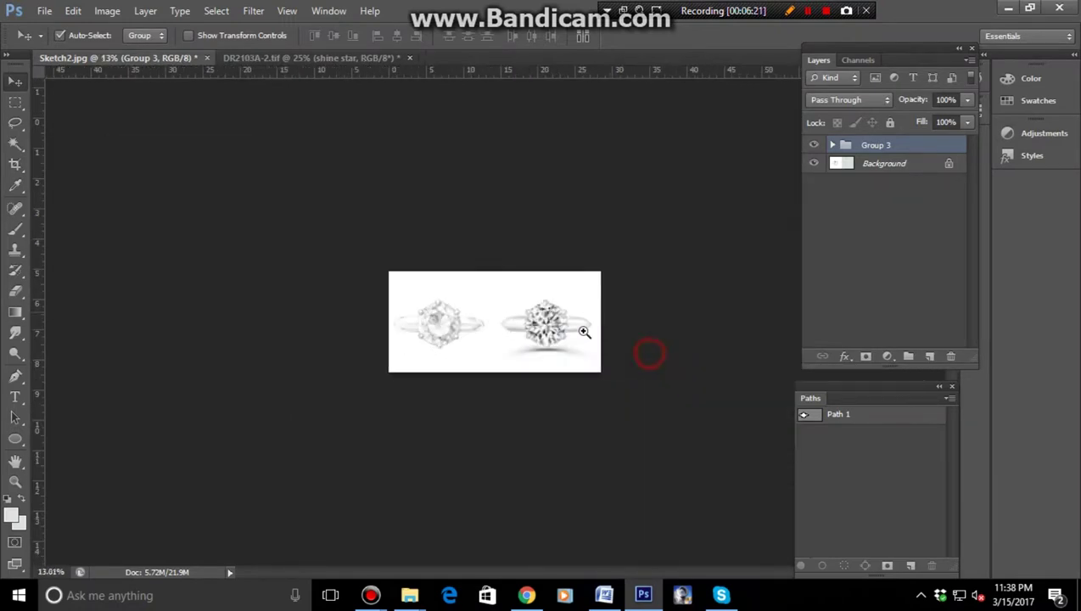
pyautogui.scroll(3, 679, 382)
pyautogui.scroll(1, 678, 389)
pyautogui.scroll(-3, 628, 374)
pyautogui.scroll(2, 586, 362)
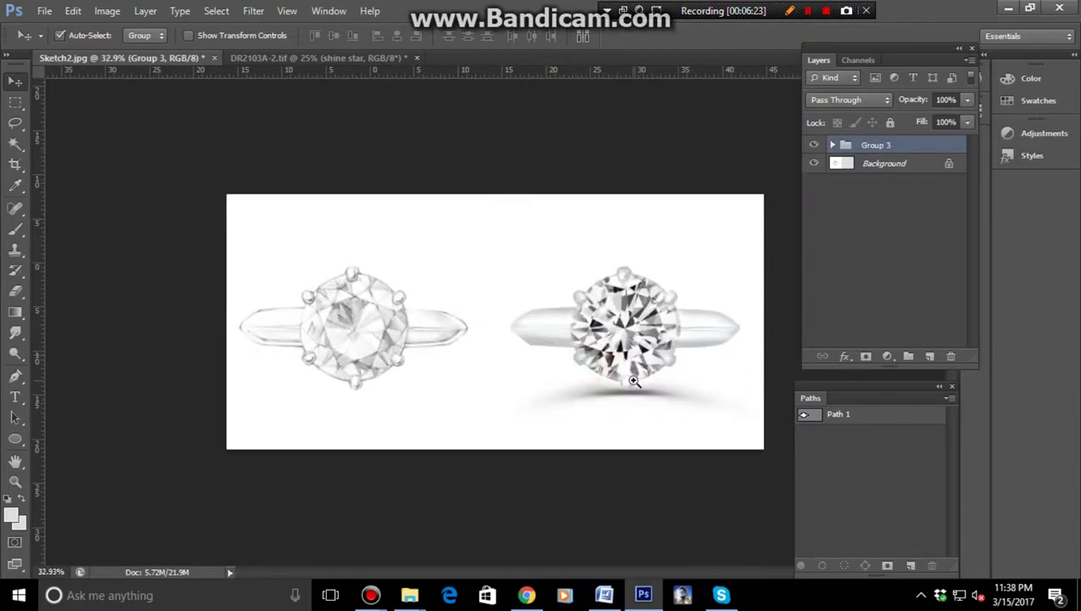
pyautogui.scroll(1, 603, 369)
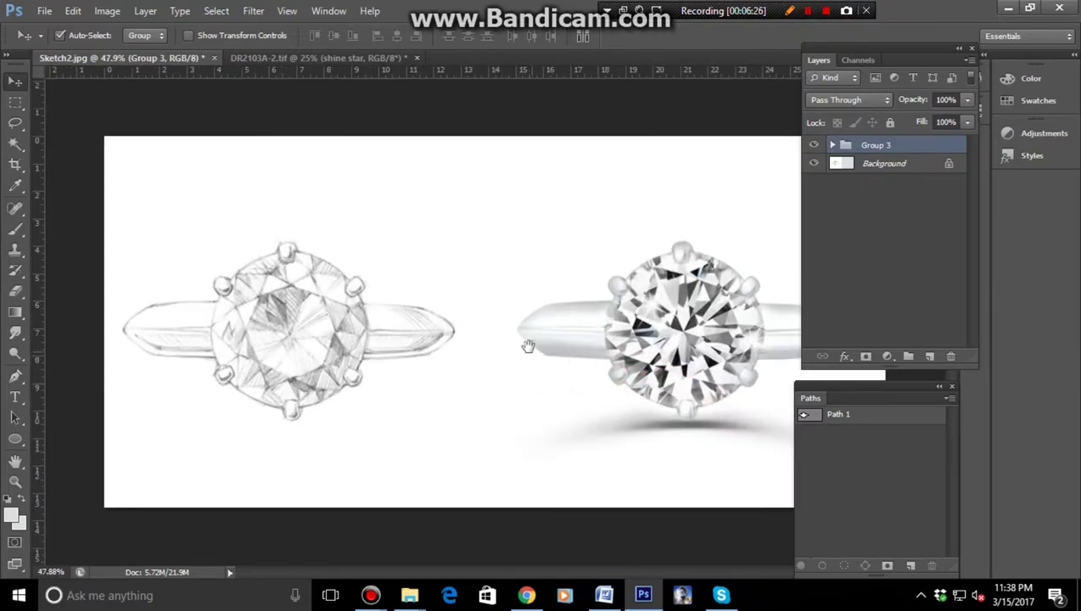
pyautogui.scroll(2, 509, 340)
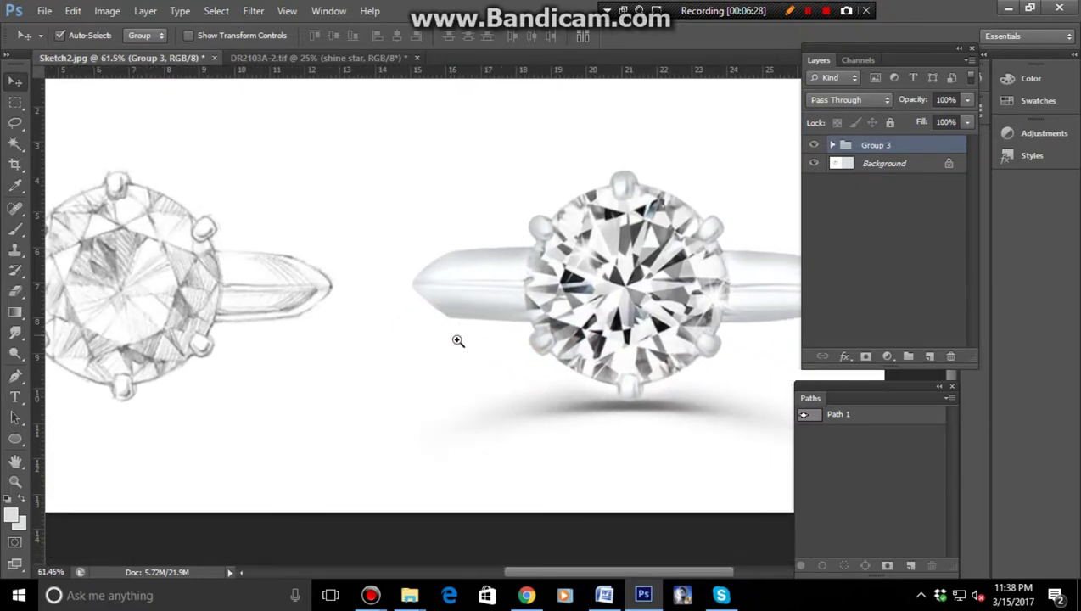
pyautogui.scroll(-2, 458, 341)
pyautogui.scroll(1, 468, 344)
pyautogui.scroll(1, 526, 381)
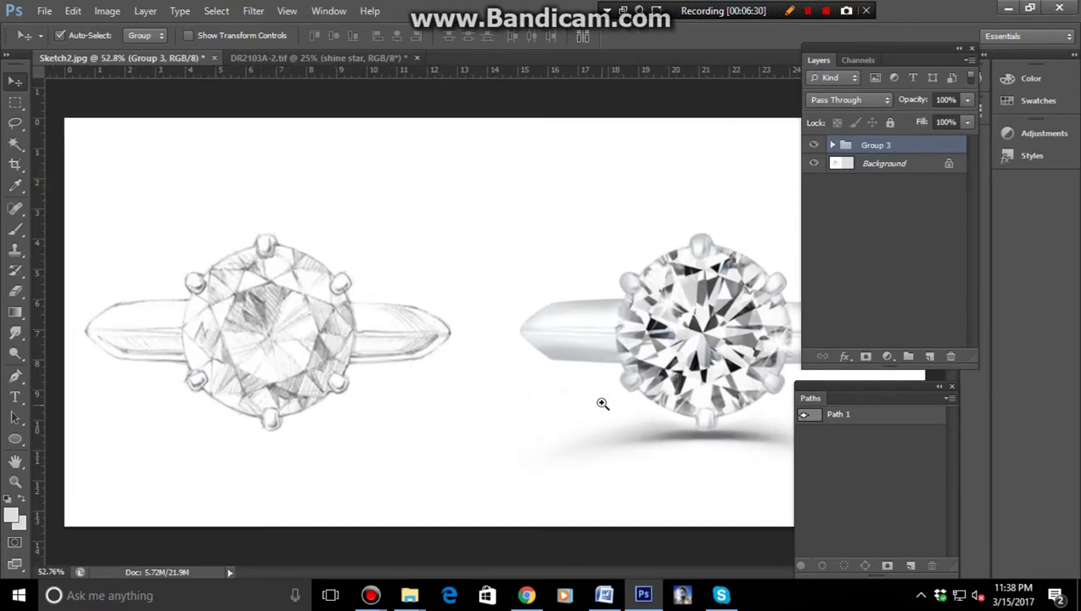
pyautogui.scroll(-2, 558, 387)
pyautogui.scroll(1, 611, 407)
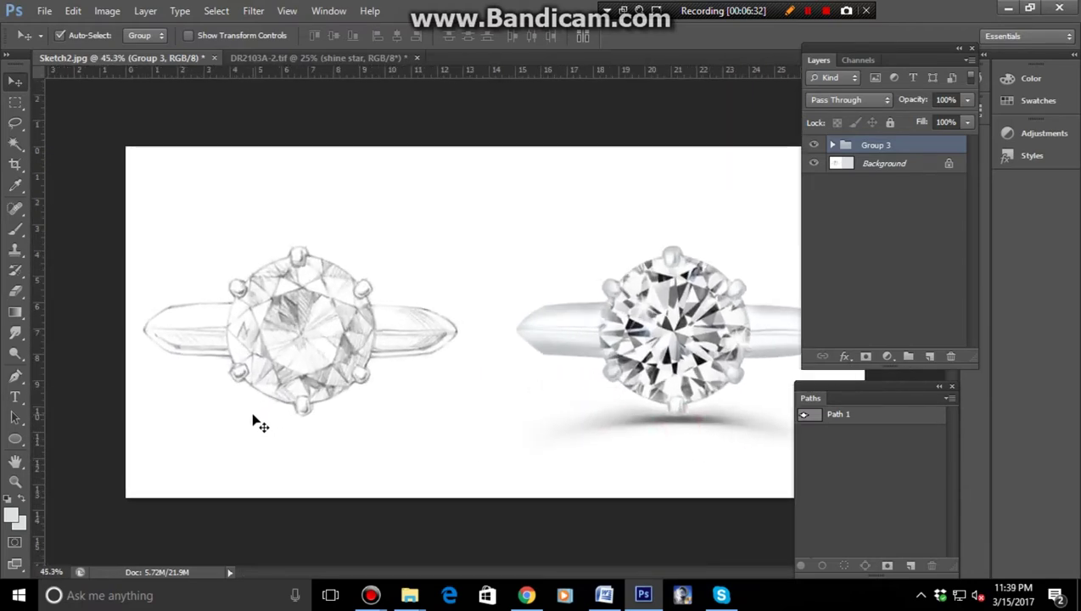